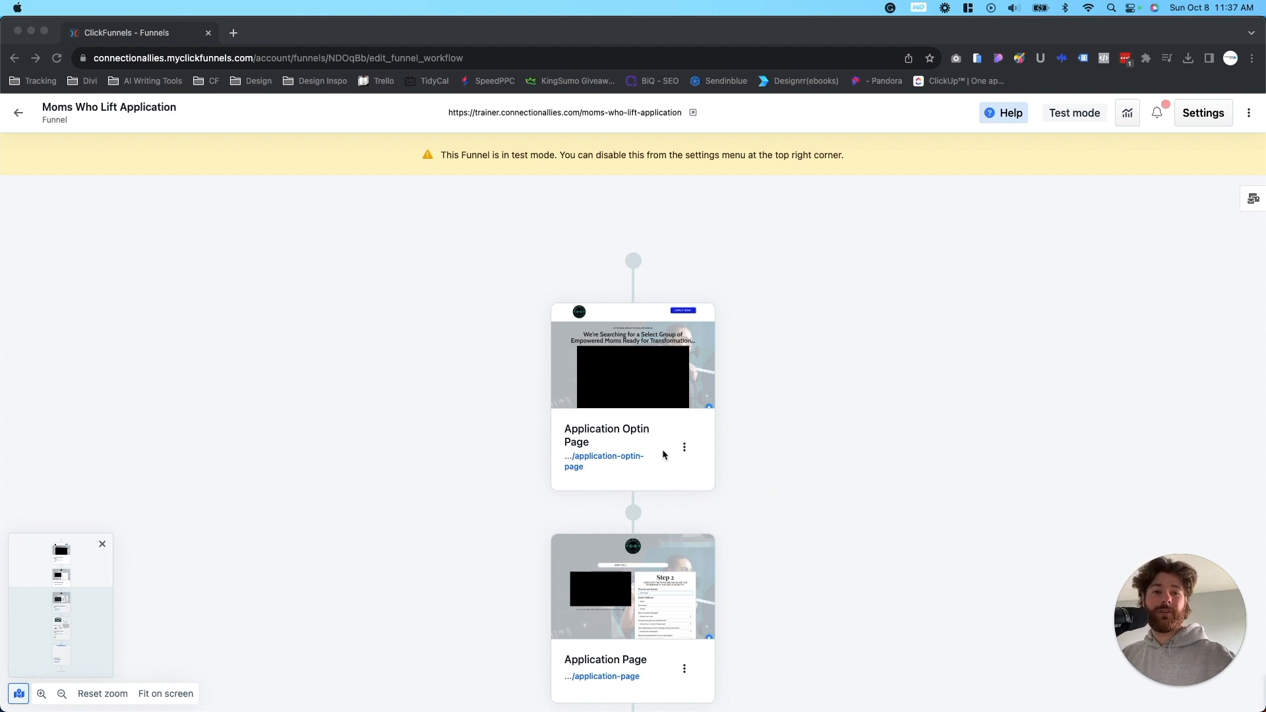
- Create a split test for the Application Optin Page using a duplicate of that page
{"action": "left_click", "coordinate": [694, 451]}
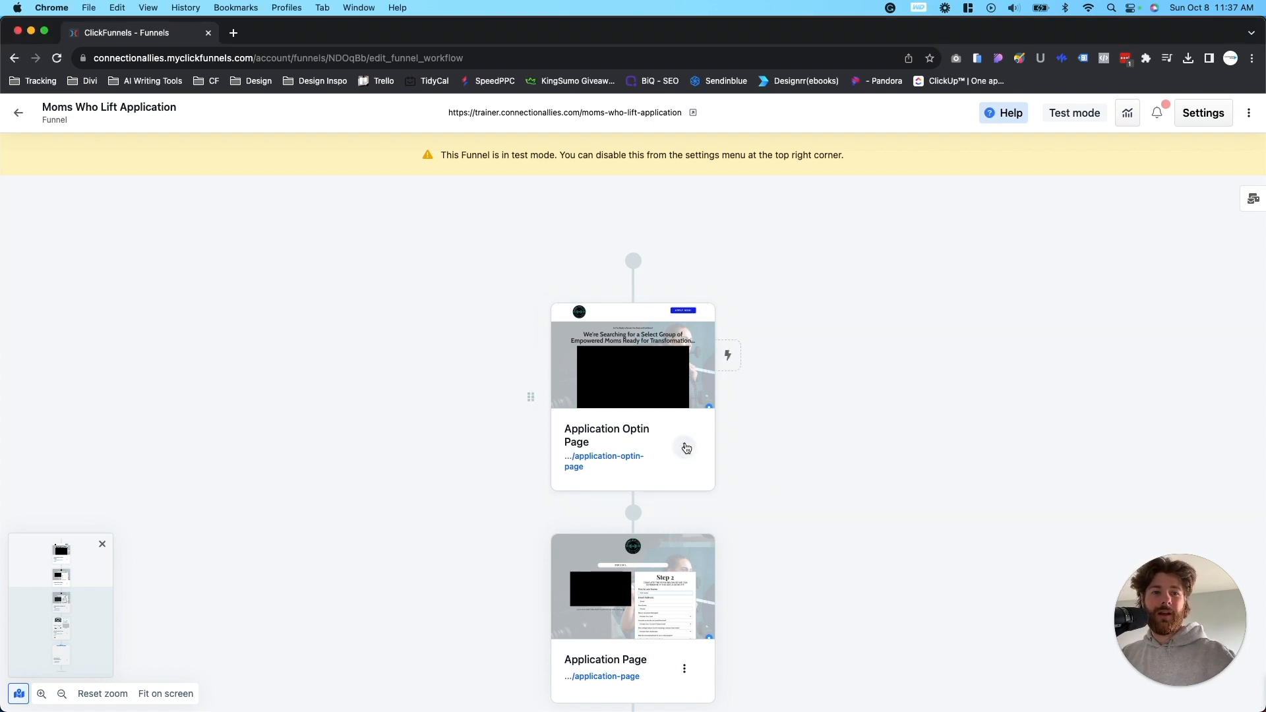
{"action": "left_click", "coordinate": [688, 448]}
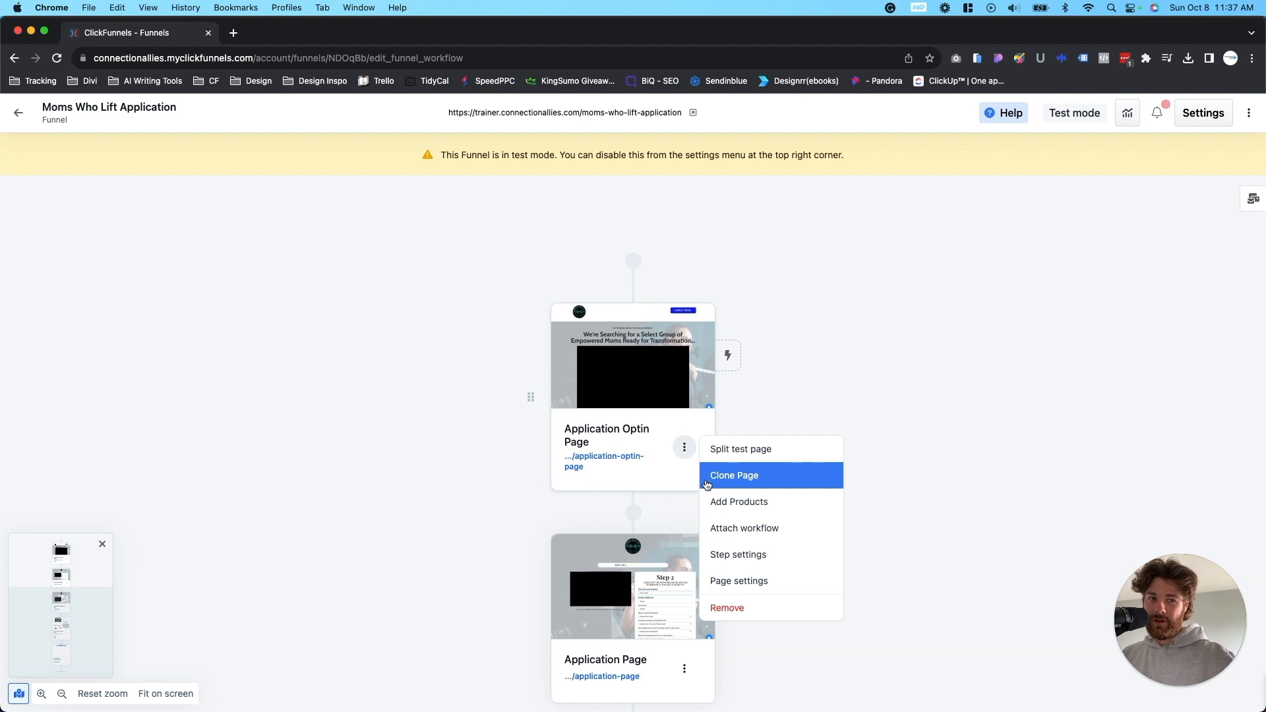
{"action": "left_click", "coordinate": [736, 450]}
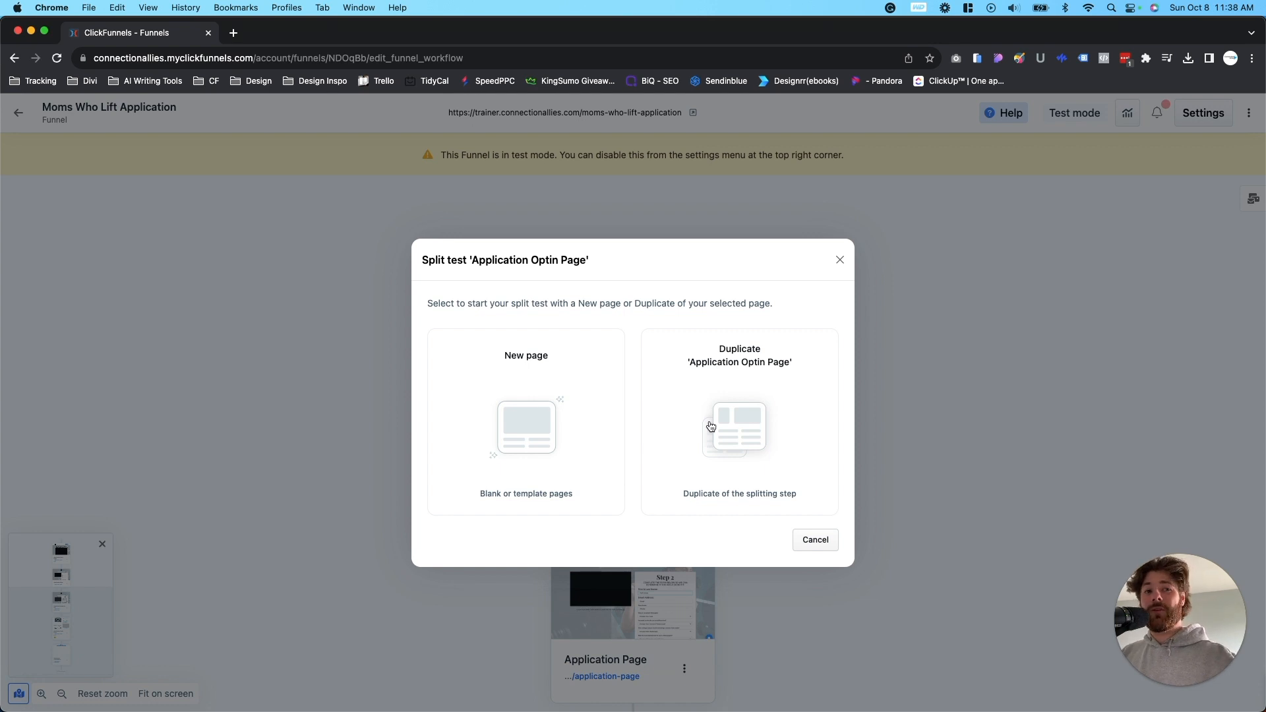
{"action": "left_click", "coordinate": [710, 426]}
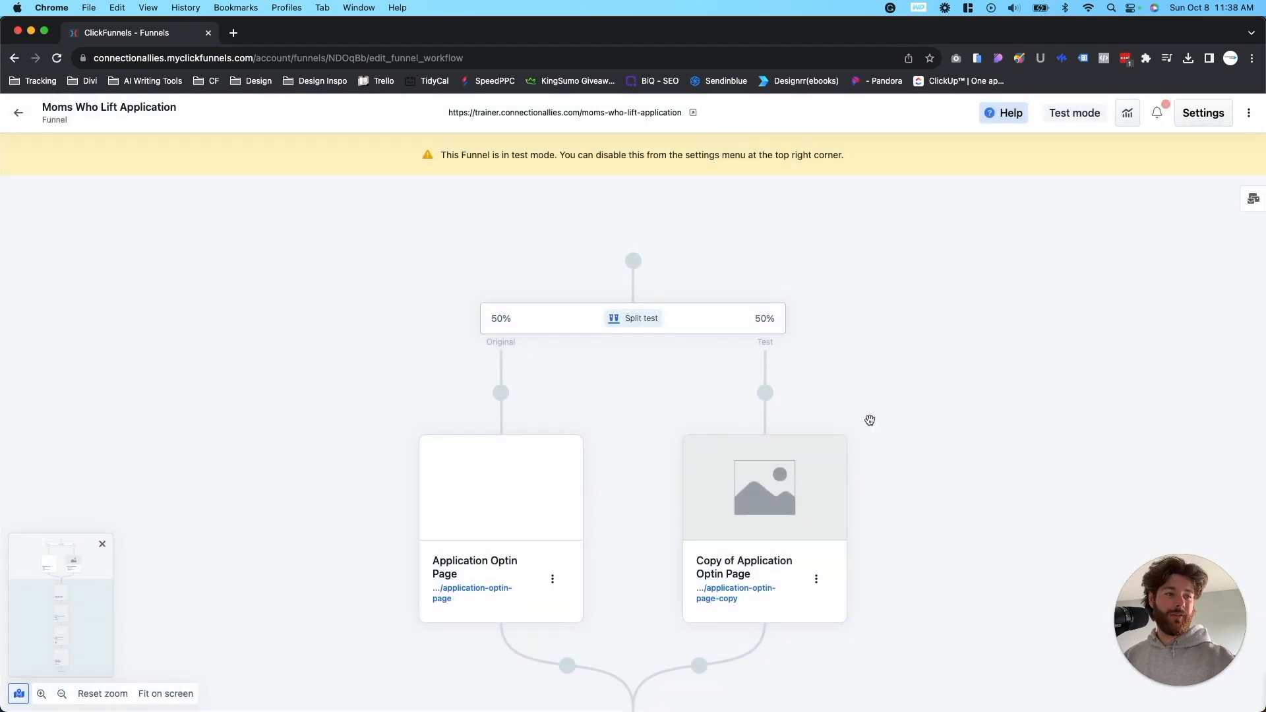
- Copy the public URL of the Moms Who Lift Application funnel
{"action": "mouse_move", "coordinate": [631, 388]}
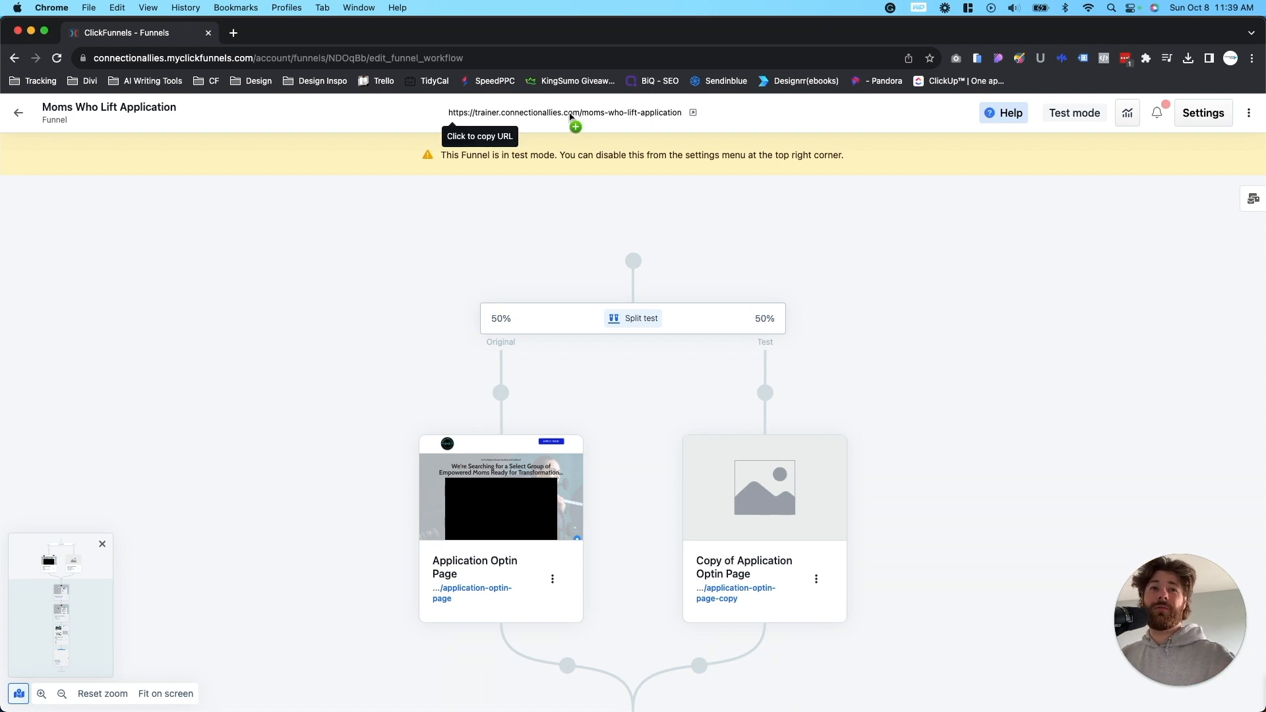
{"action": "left_click", "coordinate": [570, 117]}
{"action": "scroll", "coordinate": [527, 238], "scroll_direction": "down", "scroll_amount": 1}
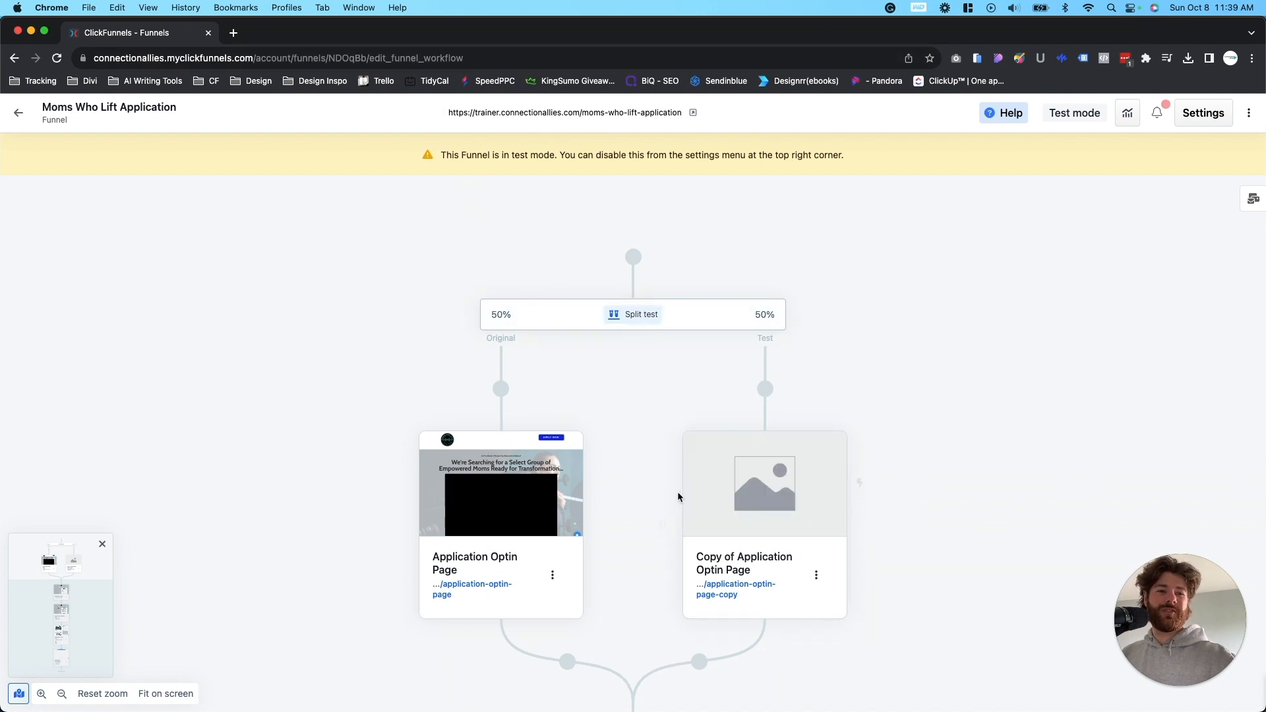
- Update the step settings of Copy of Application Optin Page so its path is /application-optin-page-2
{"action": "mouse_move", "coordinate": [763, 506]}
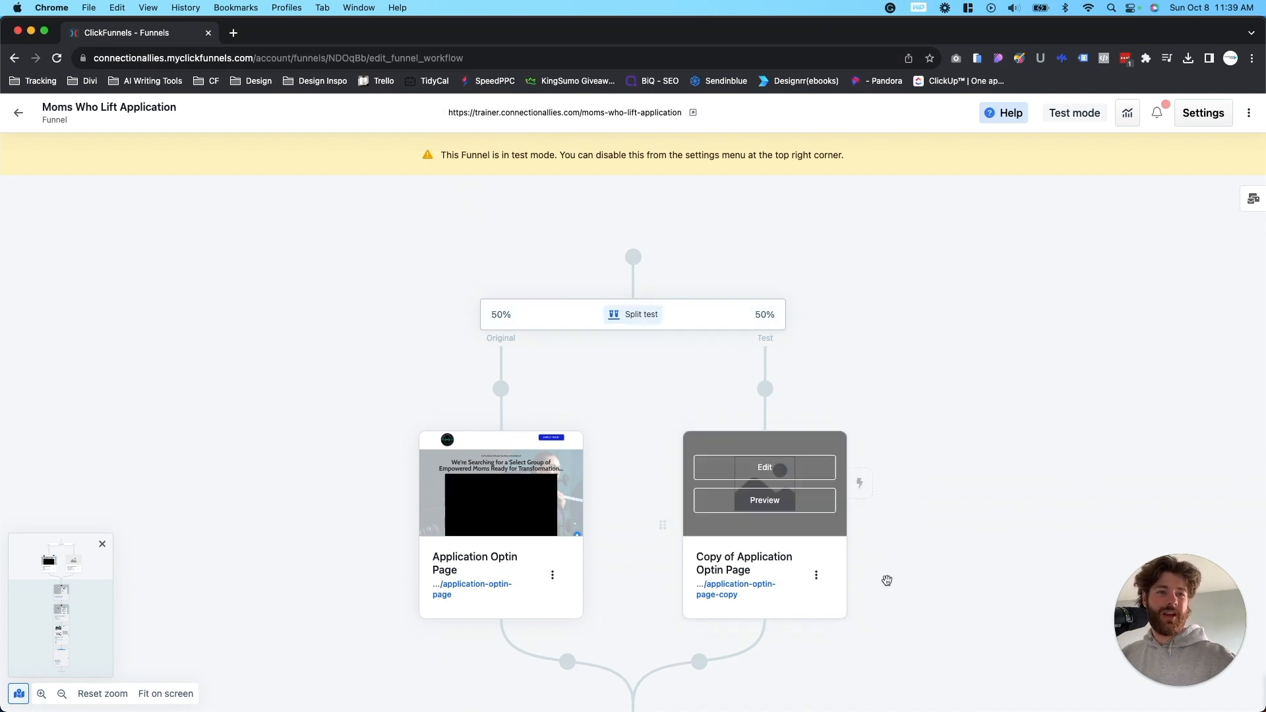
{"action": "left_click", "coordinate": [816, 575]}
{"action": "scroll", "coordinate": [896, 459], "scroll_direction": "down", "scroll_amount": 3}
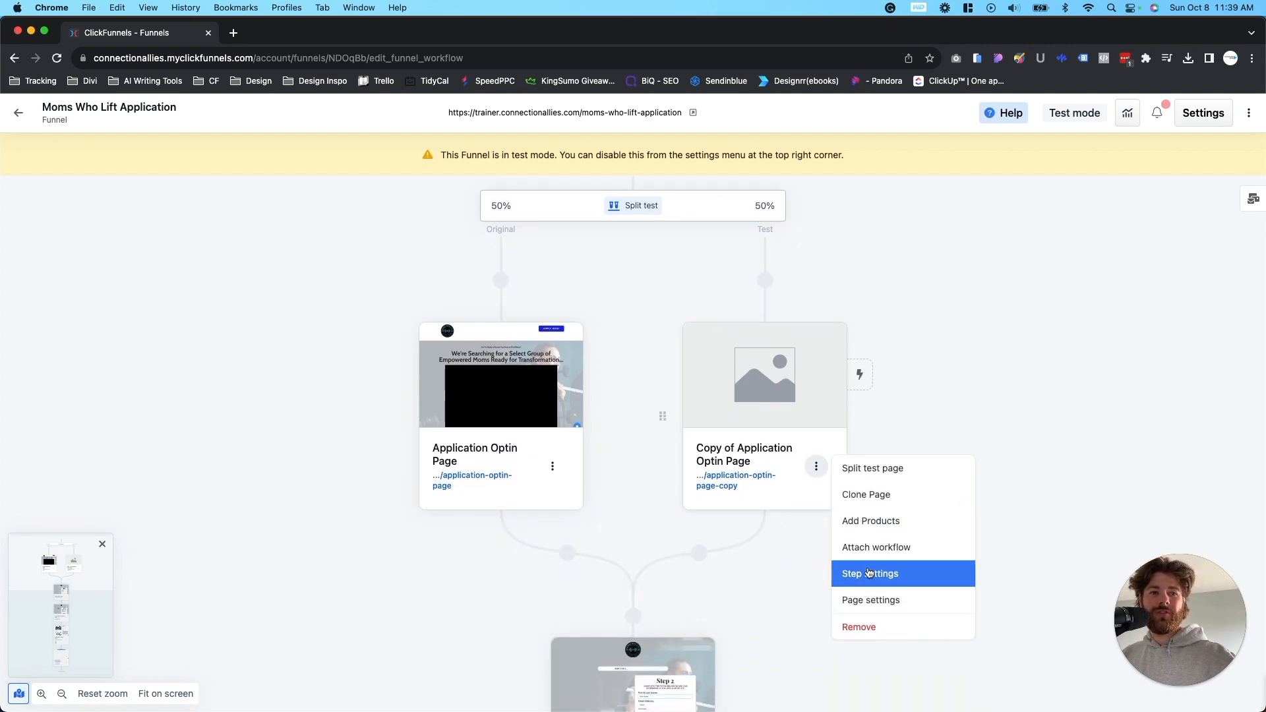
{"action": "left_click", "coordinate": [871, 573]}
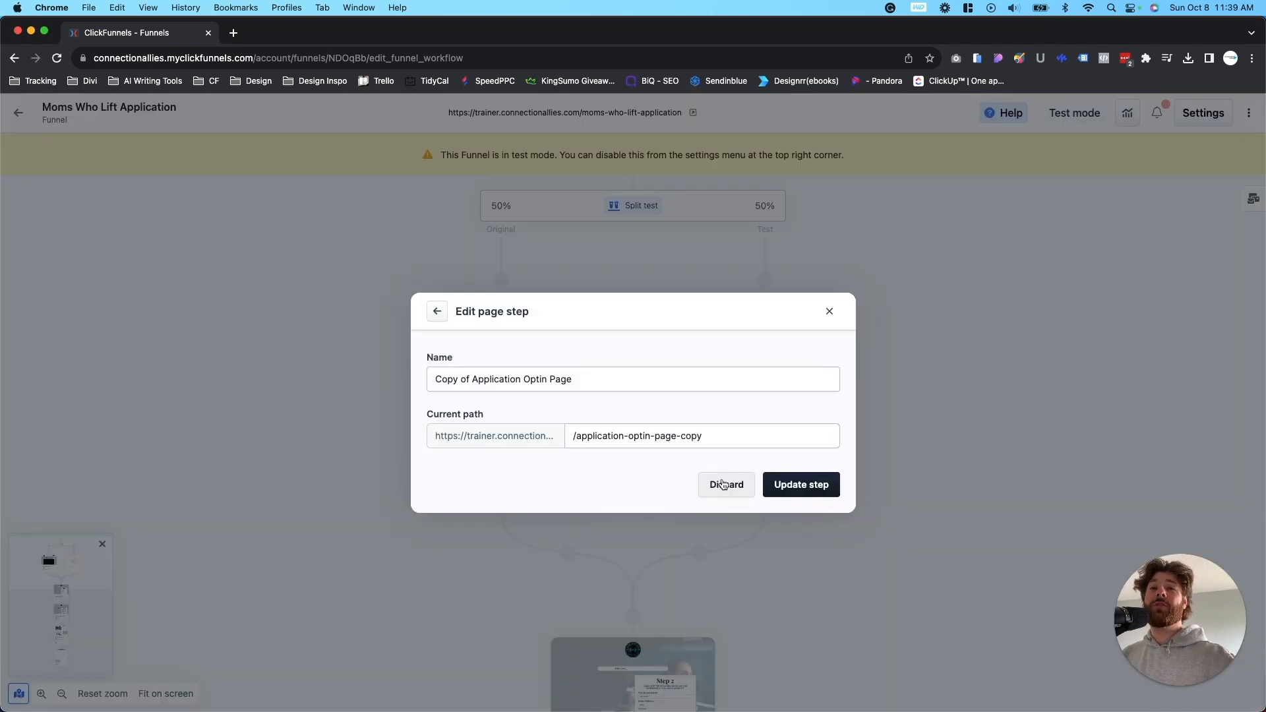
{"action": "left_click", "coordinate": [717, 442]}
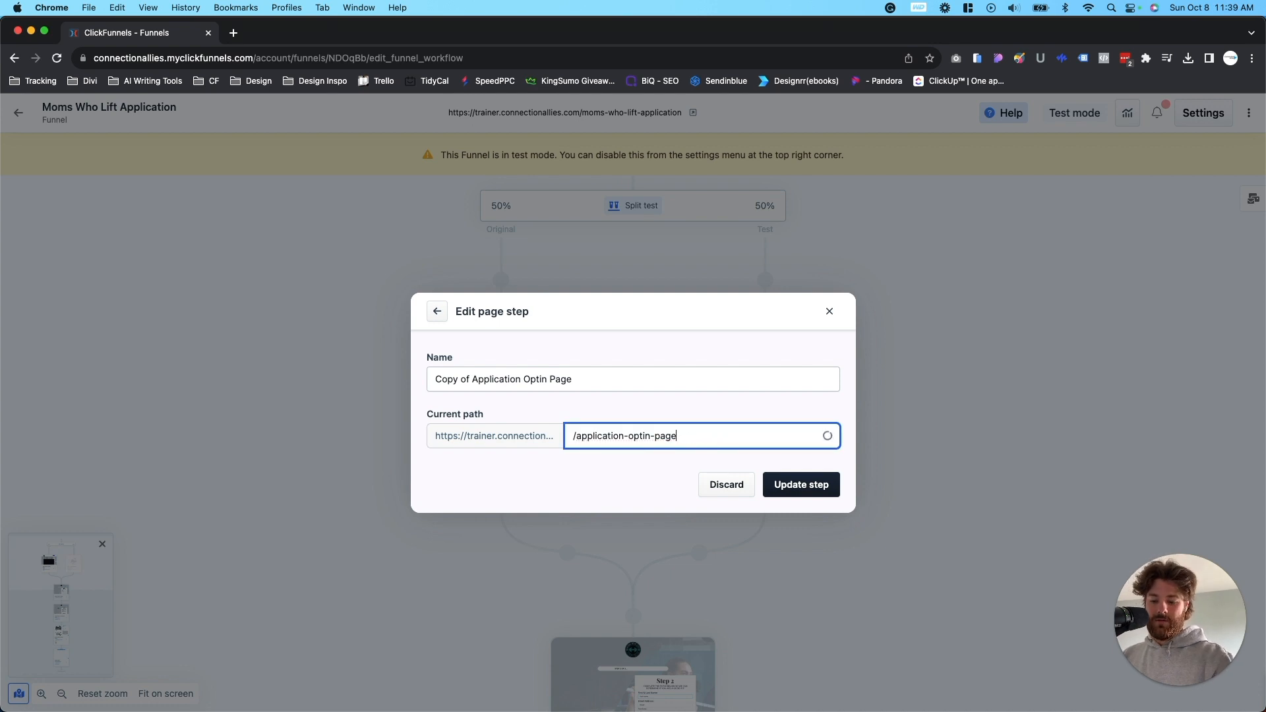
{"action": "type", "text": "-2"}
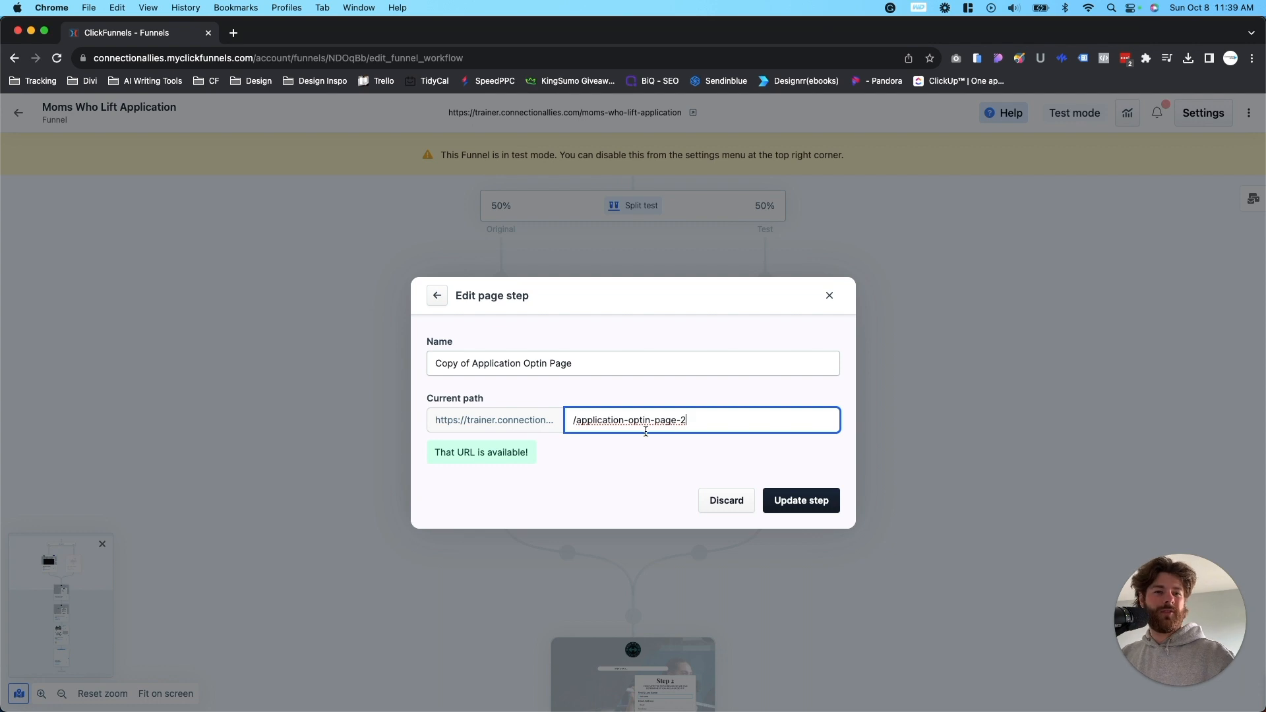
{"action": "left_click", "coordinate": [653, 463]}
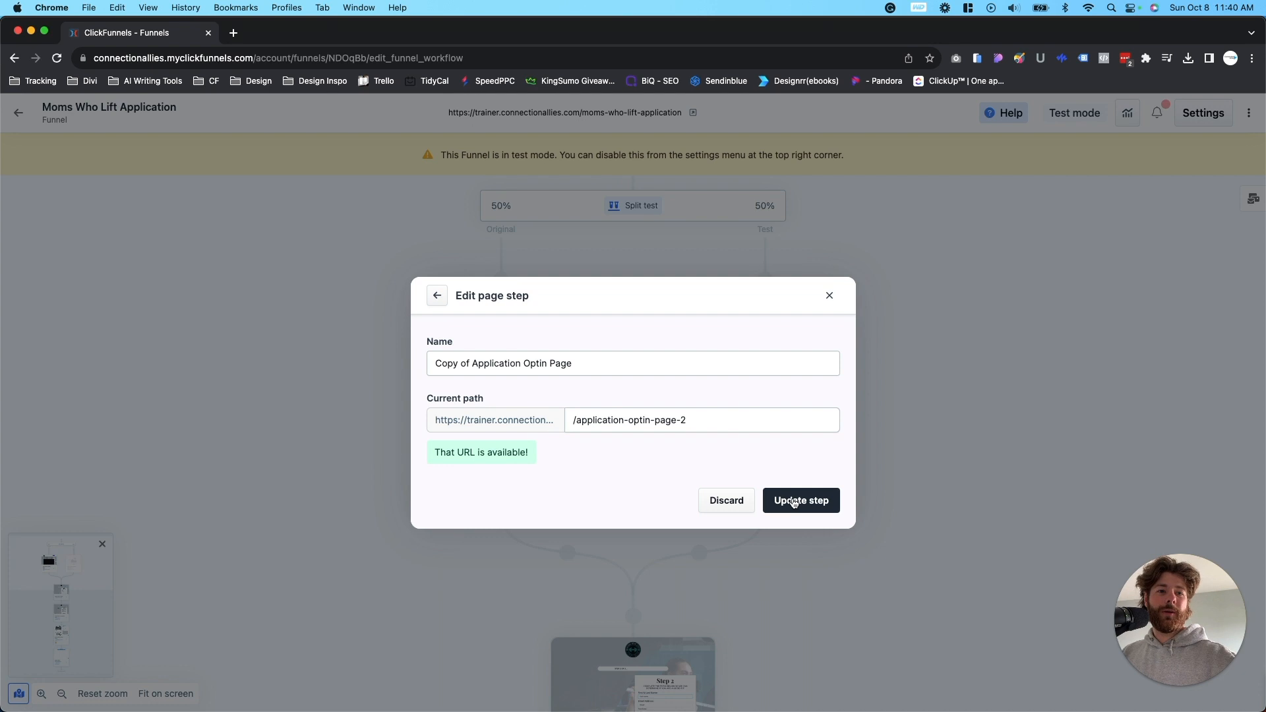
{"action": "left_click", "coordinate": [794, 500]}
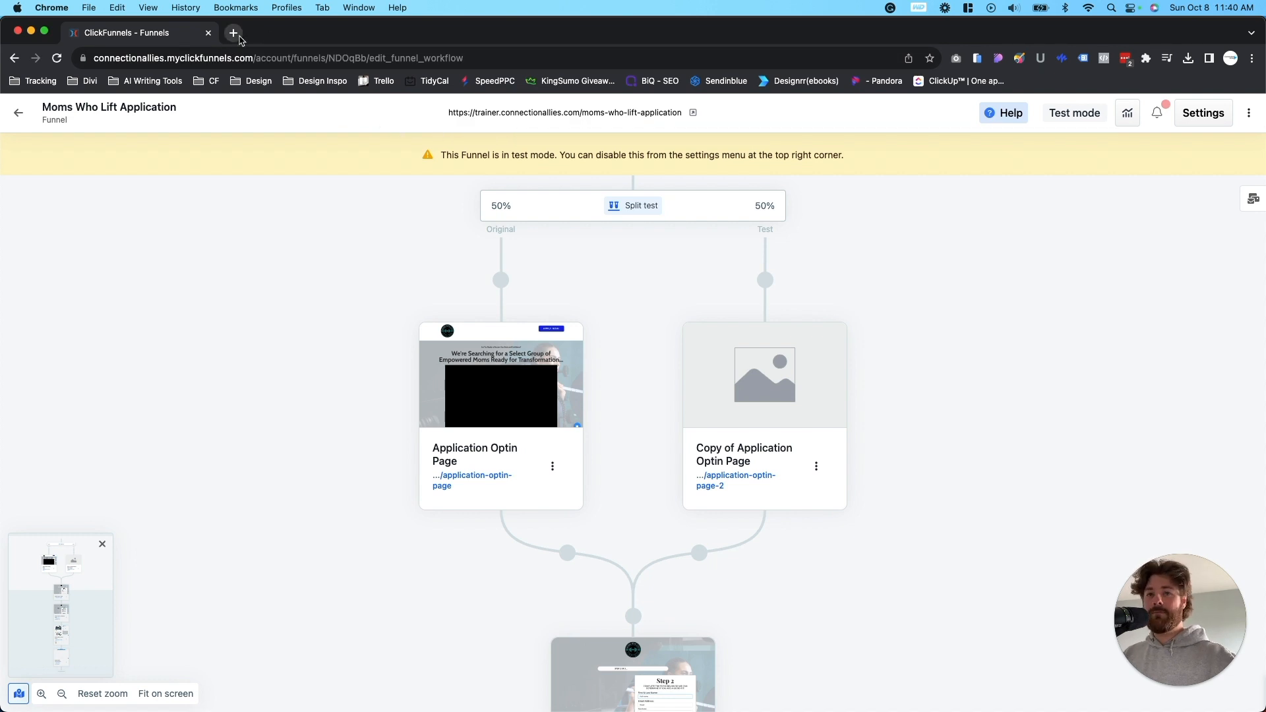
- Load the copied funnel URL in a new browser tab and compare the served page with the split test variants in the funnel workflow
{"action": "left_click", "coordinate": [233, 33]}
{"action": "key", "text": "super+v"}
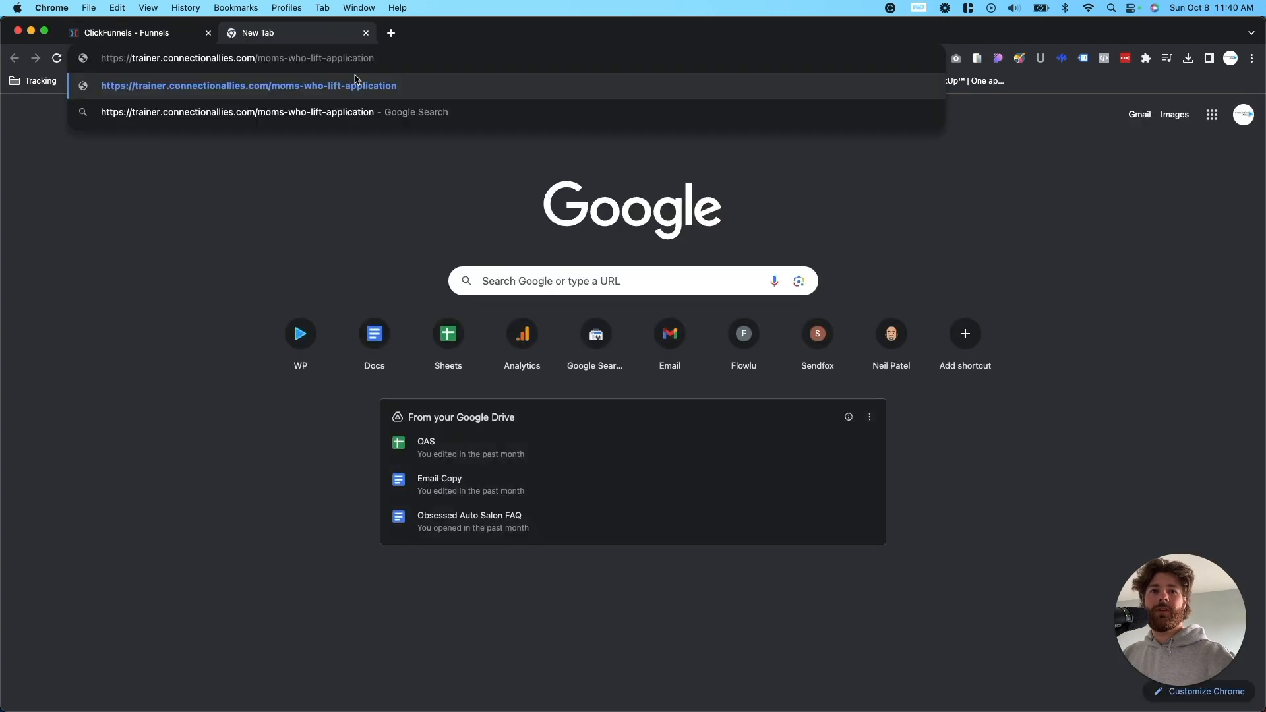
{"action": "key", "text": "Return"}
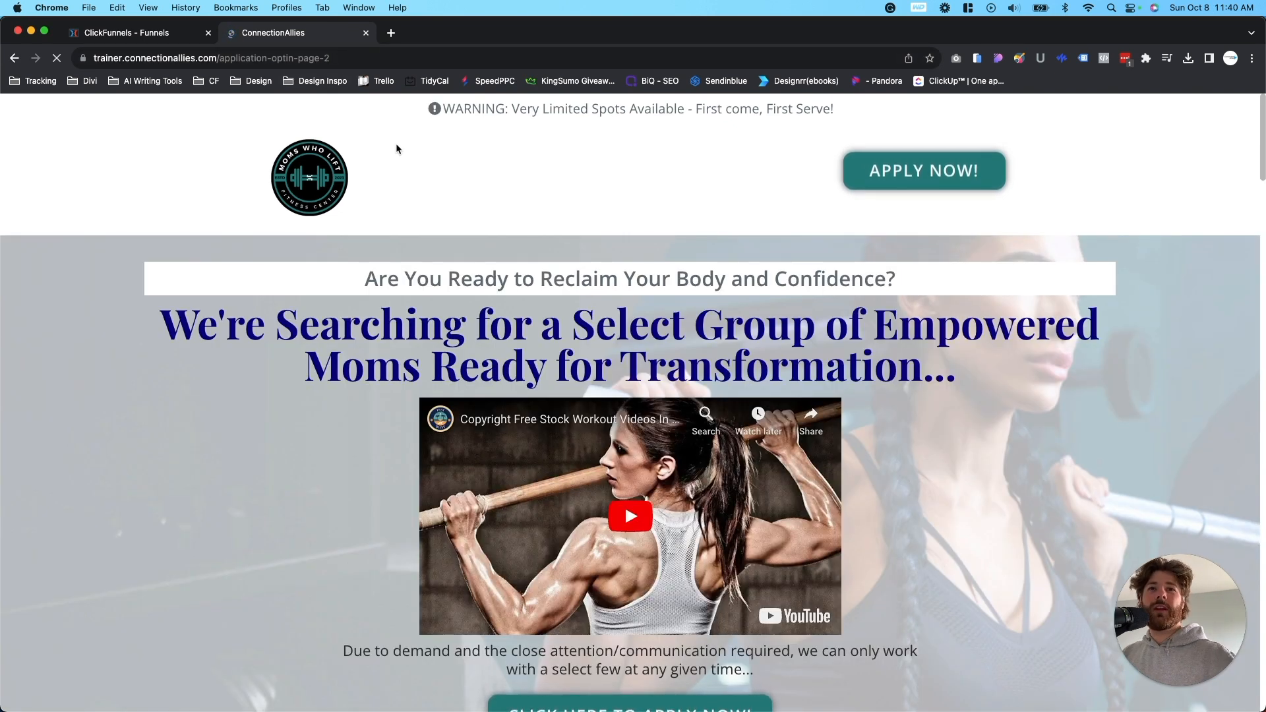
{"action": "left_click", "coordinate": [195, 33]}
{"action": "mouse_move", "coordinate": [856, 370]}
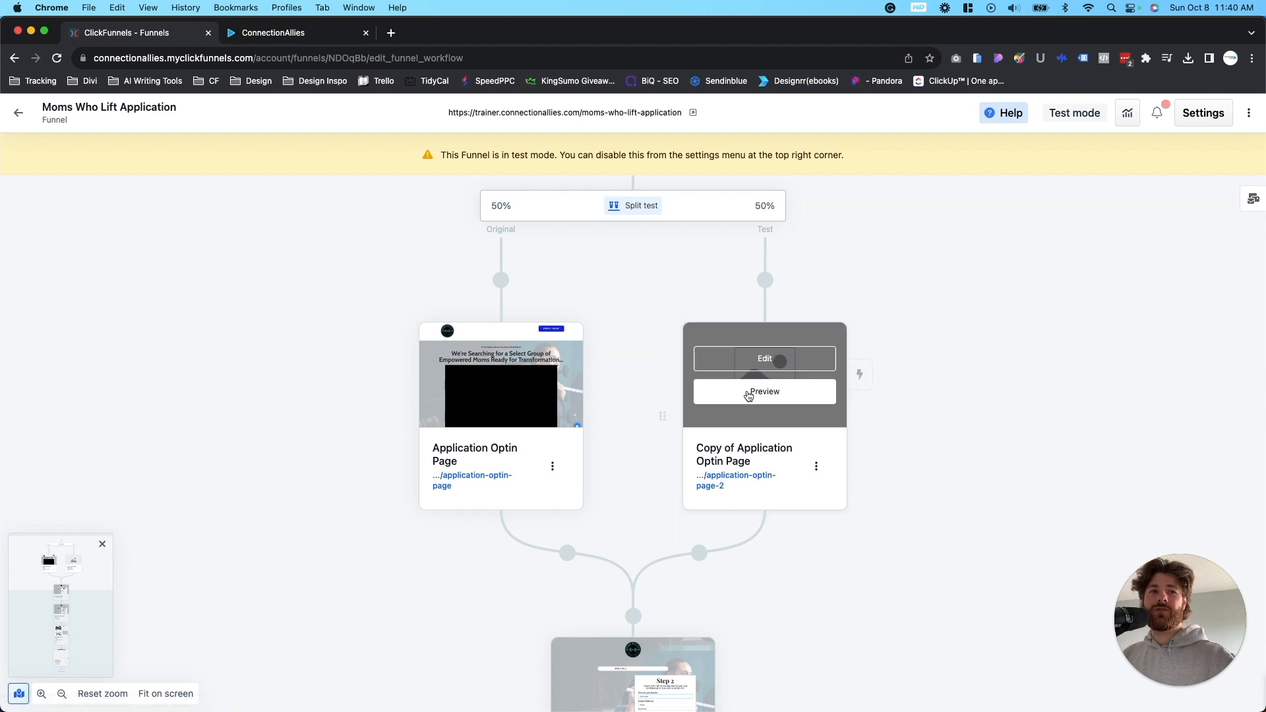
- Reload the funnel URL trainer.connectionallies.com/moms-who-lift-application twice to check which variant is served, and return to the funnel workflow
{"action": "left_click", "coordinate": [310, 34]}
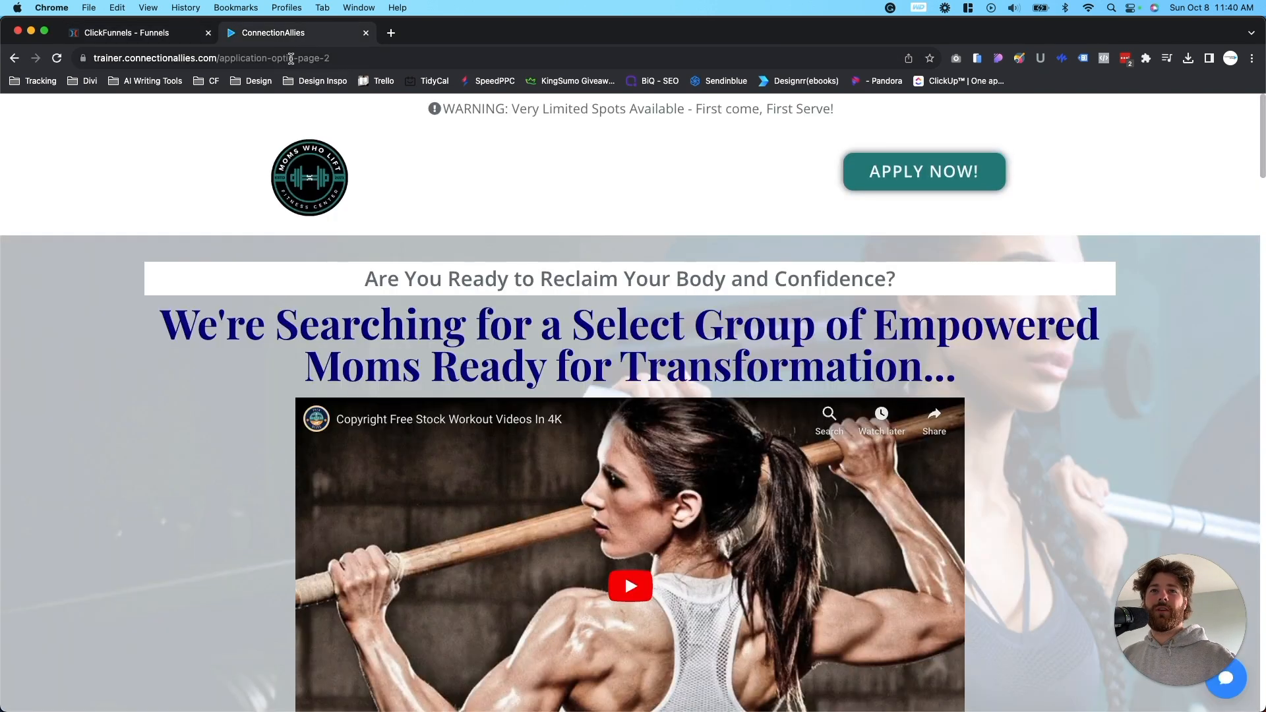
{"action": "left_click", "coordinate": [292, 59]}
{"action": "key", "text": "Return"}
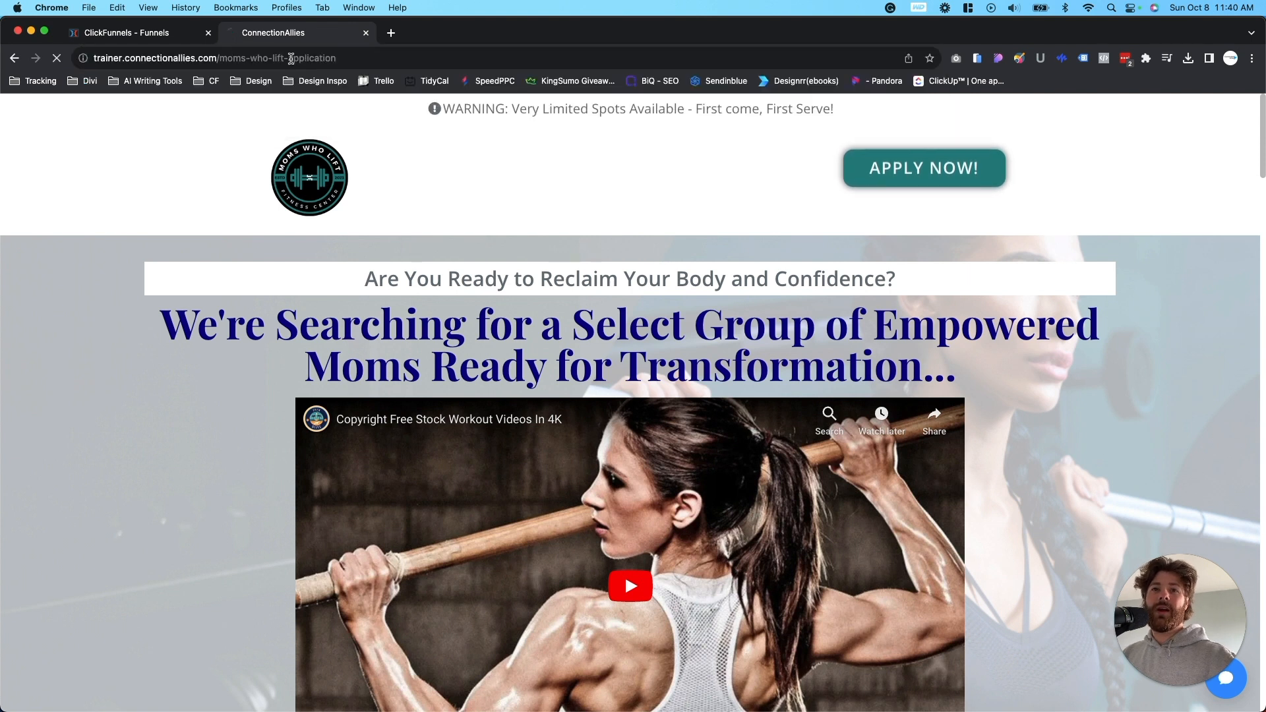
{"action": "left_click", "coordinate": [291, 59]}
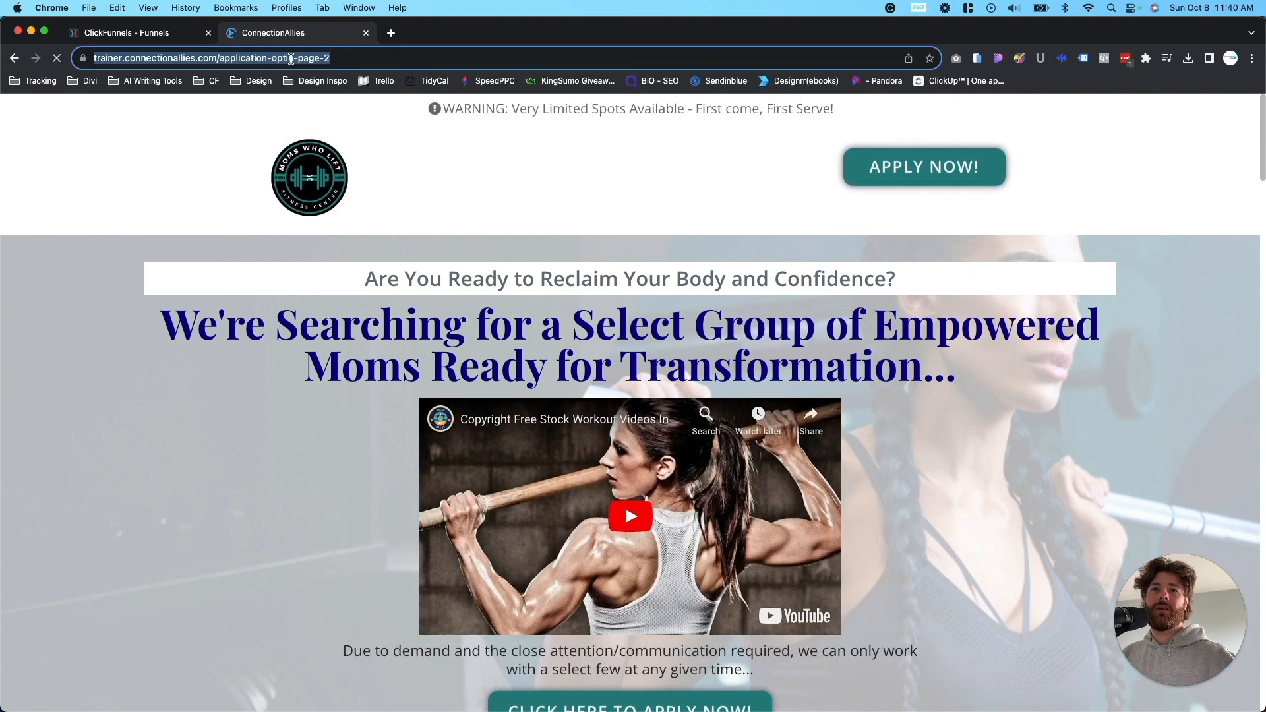
{"action": "key", "text": "super+v"}
{"action": "key", "text": "Return"}
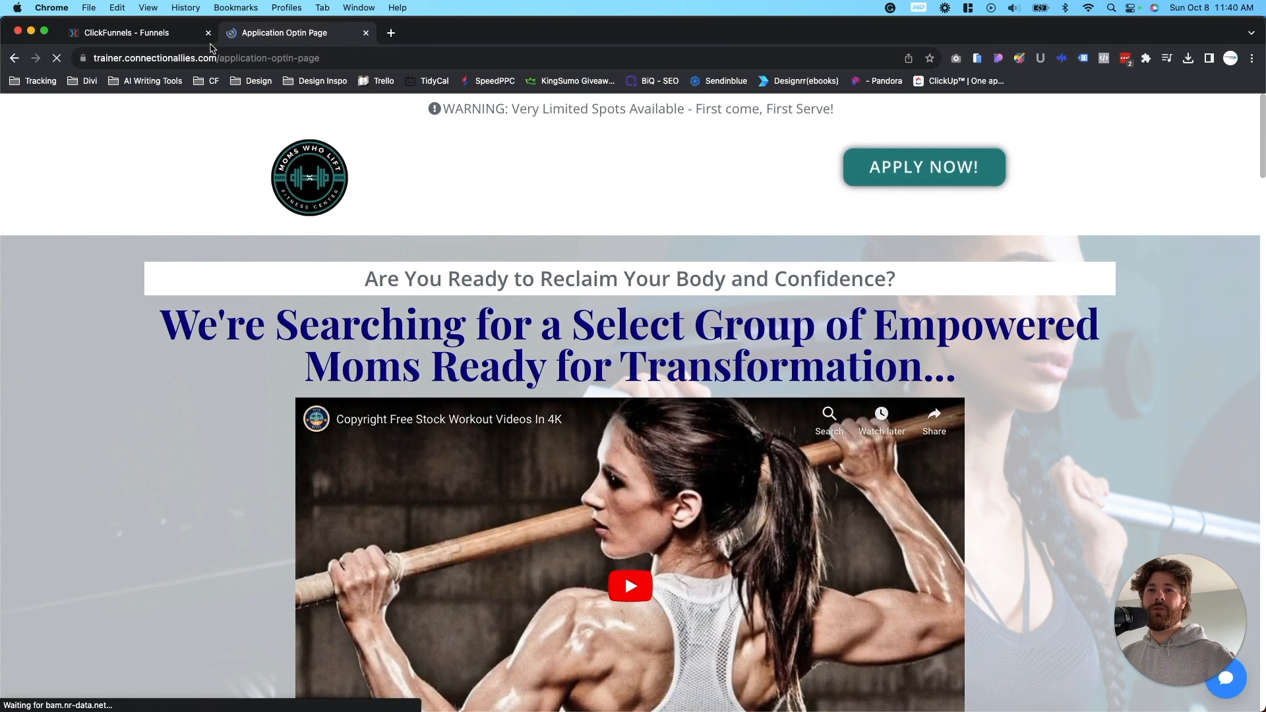
{"action": "left_click", "coordinate": [167, 34]}
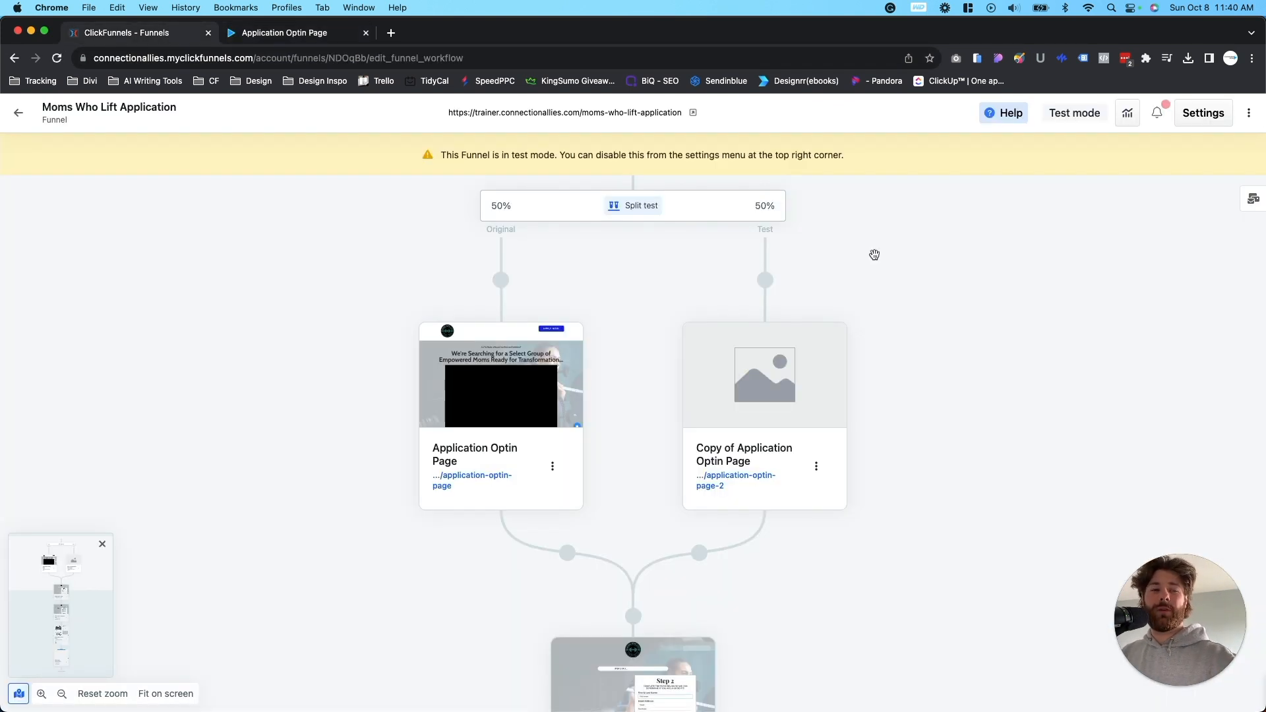
- Adjust the split test traffic to 100% for the original page and 0% for the test page
{"action": "scroll", "coordinate": [977, 394], "scroll_direction": "up", "scroll_amount": 3}
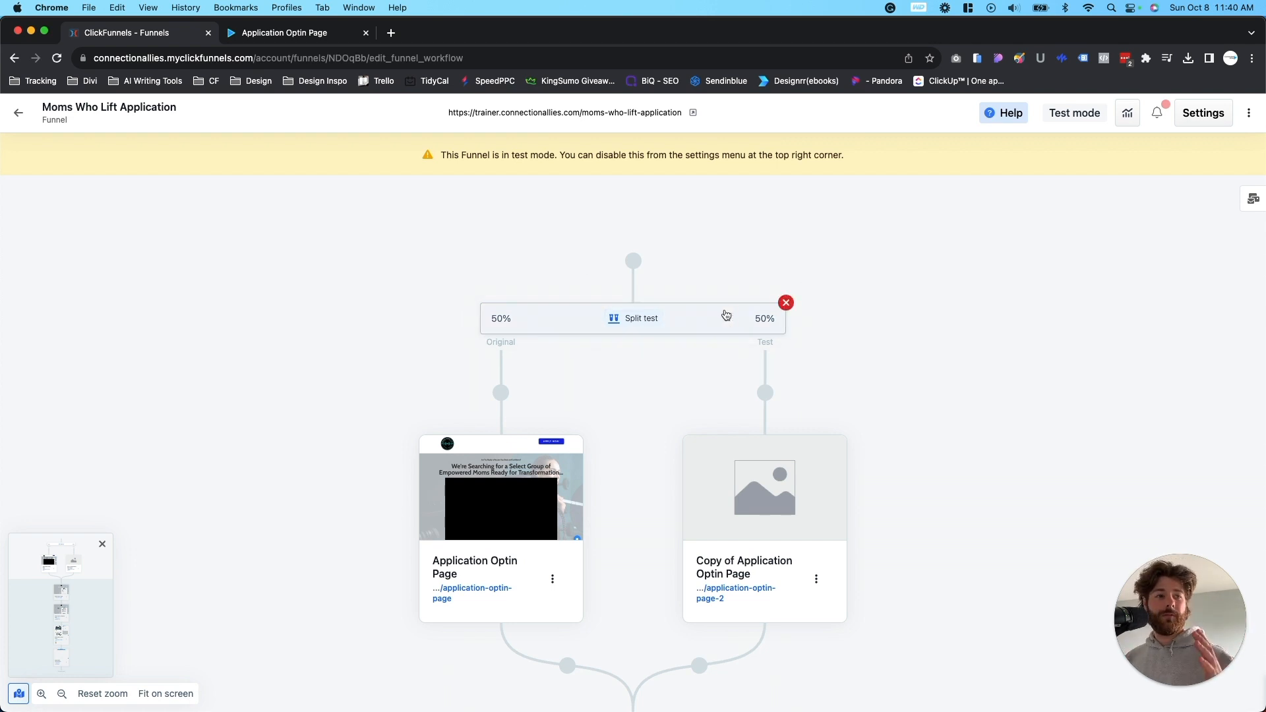
{"action": "left_click", "coordinate": [640, 321]}
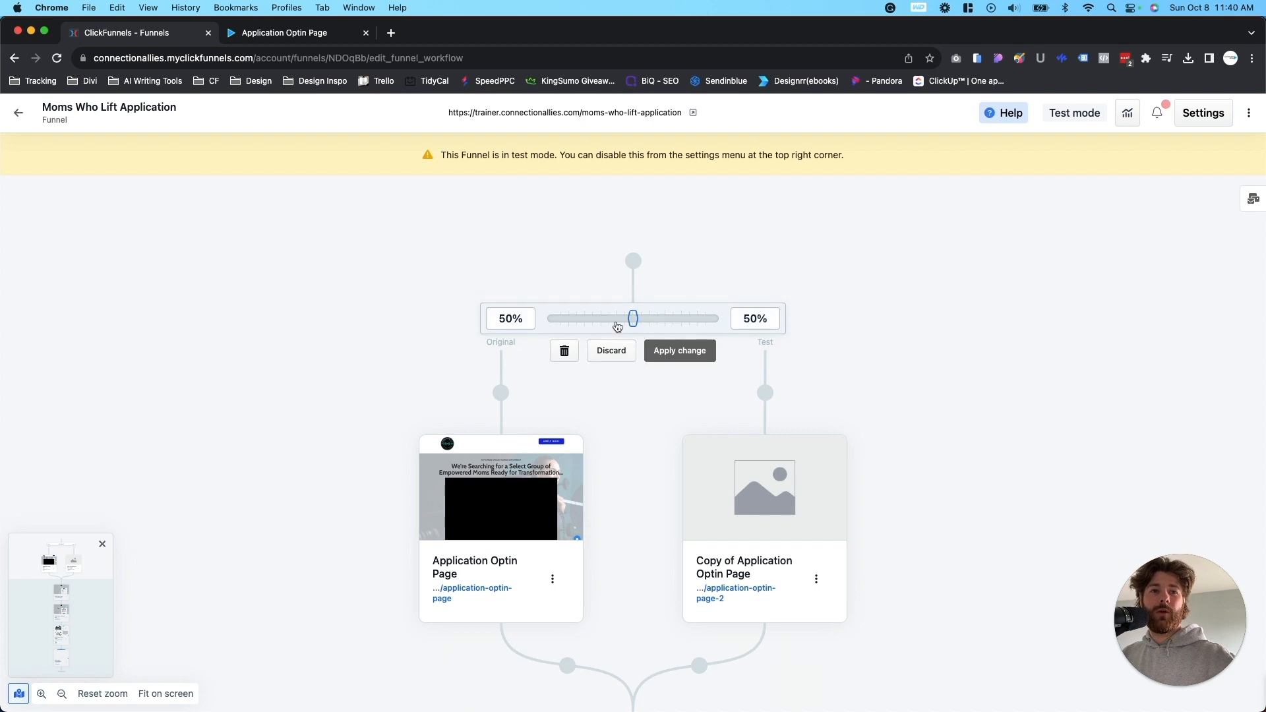
{"action": "left_click_drag", "start_coordinate": [636, 322], "coordinate": [541, 325]}
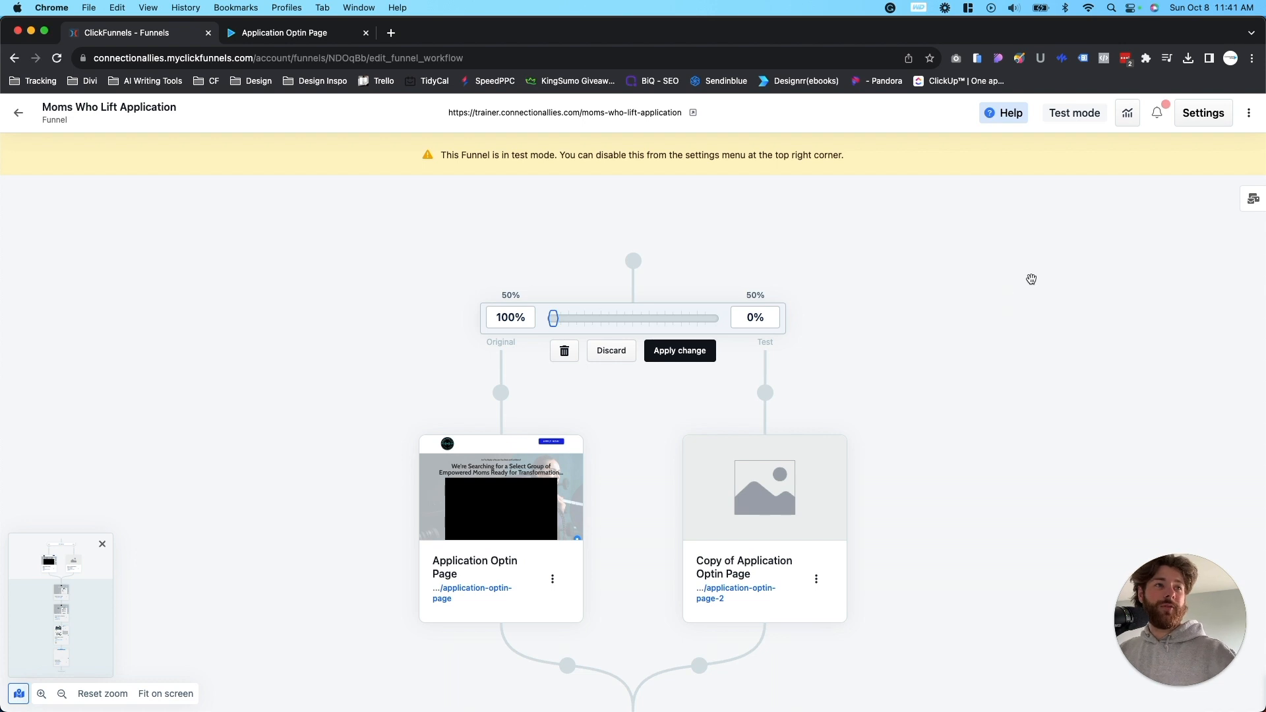
- Show the funnel statistics, examine the pageviews and opt-ins of both split test variants and the following pages, and hide the statistics again
{"action": "left_click", "coordinate": [1130, 116]}
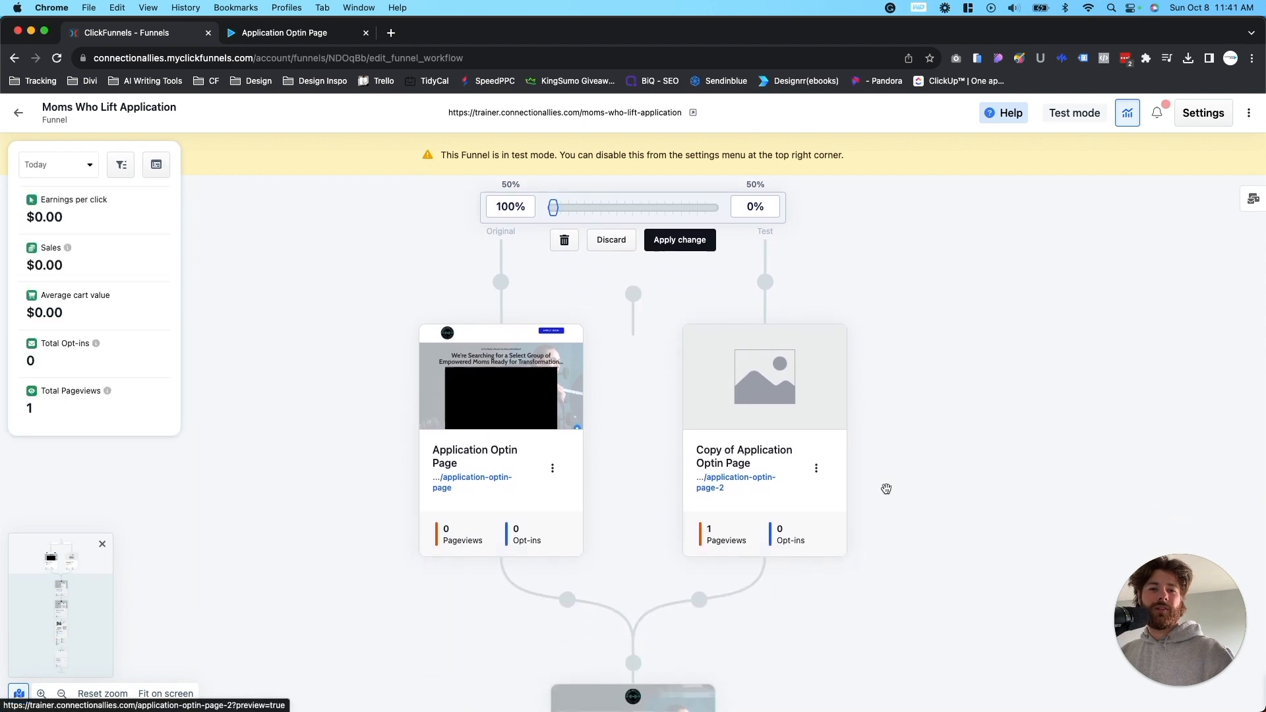
{"action": "mouse_move", "coordinate": [833, 369]}
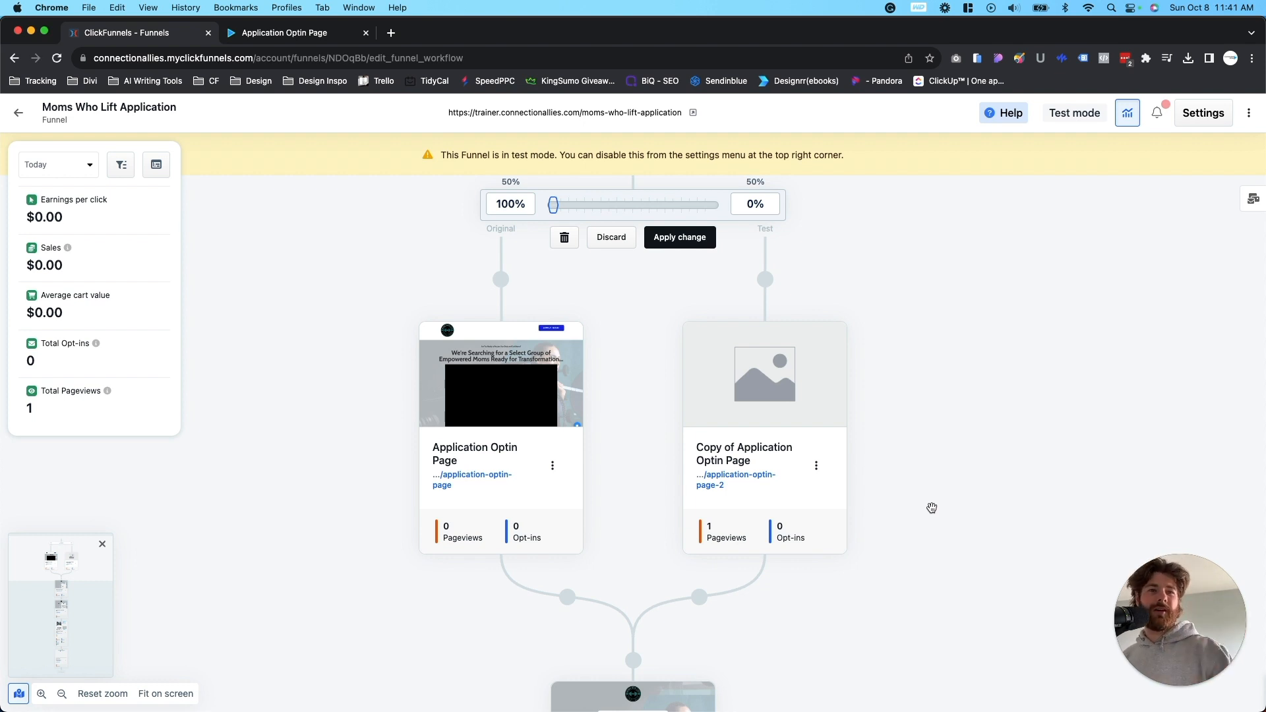
{"action": "scroll", "coordinate": [873, 337], "scroll_direction": "down", "scroll_amount": 2}
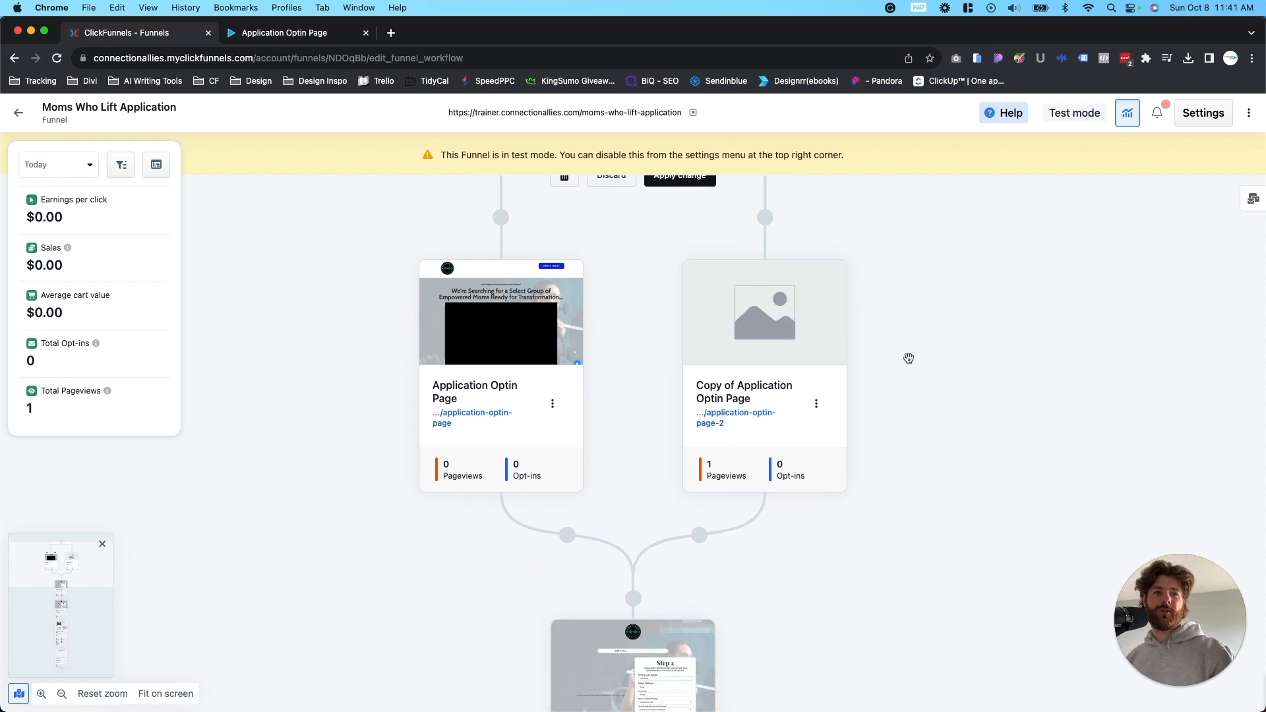
{"action": "scroll", "coordinate": [908, 358], "scroll_direction": "up", "scroll_amount": 5}
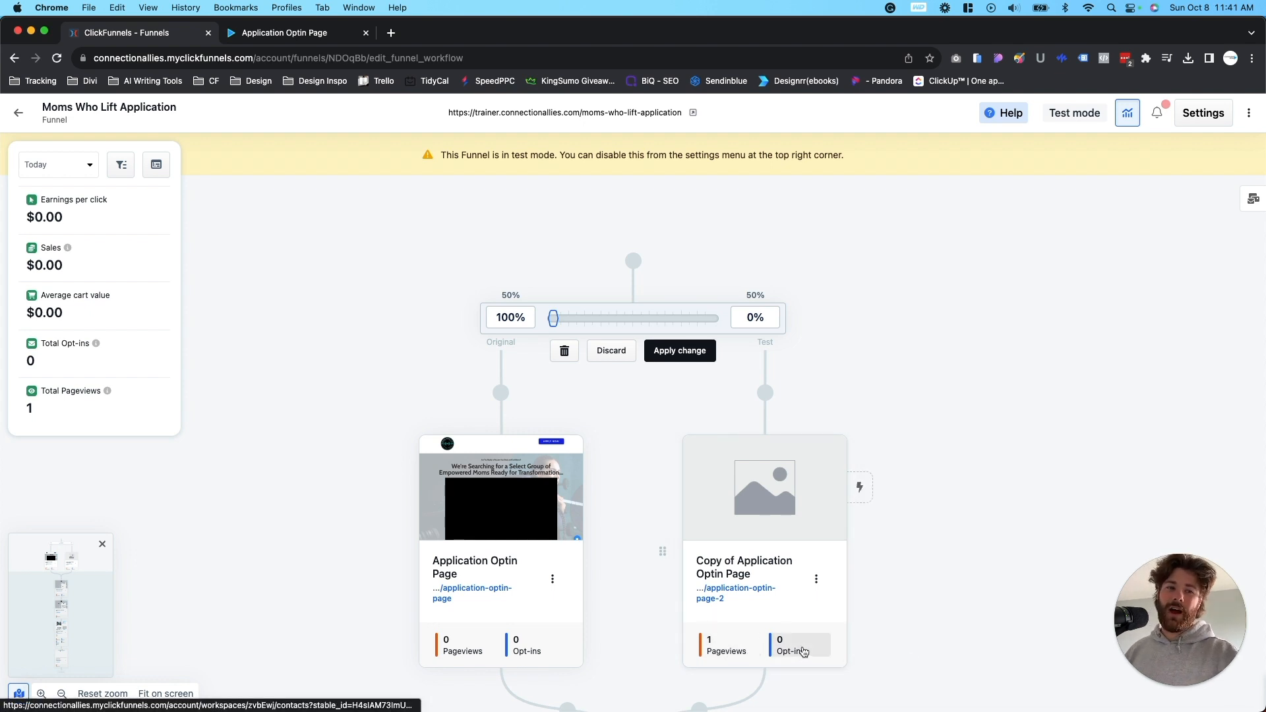
{"action": "scroll", "coordinate": [881, 644], "scroll_direction": "down", "scroll_amount": 1}
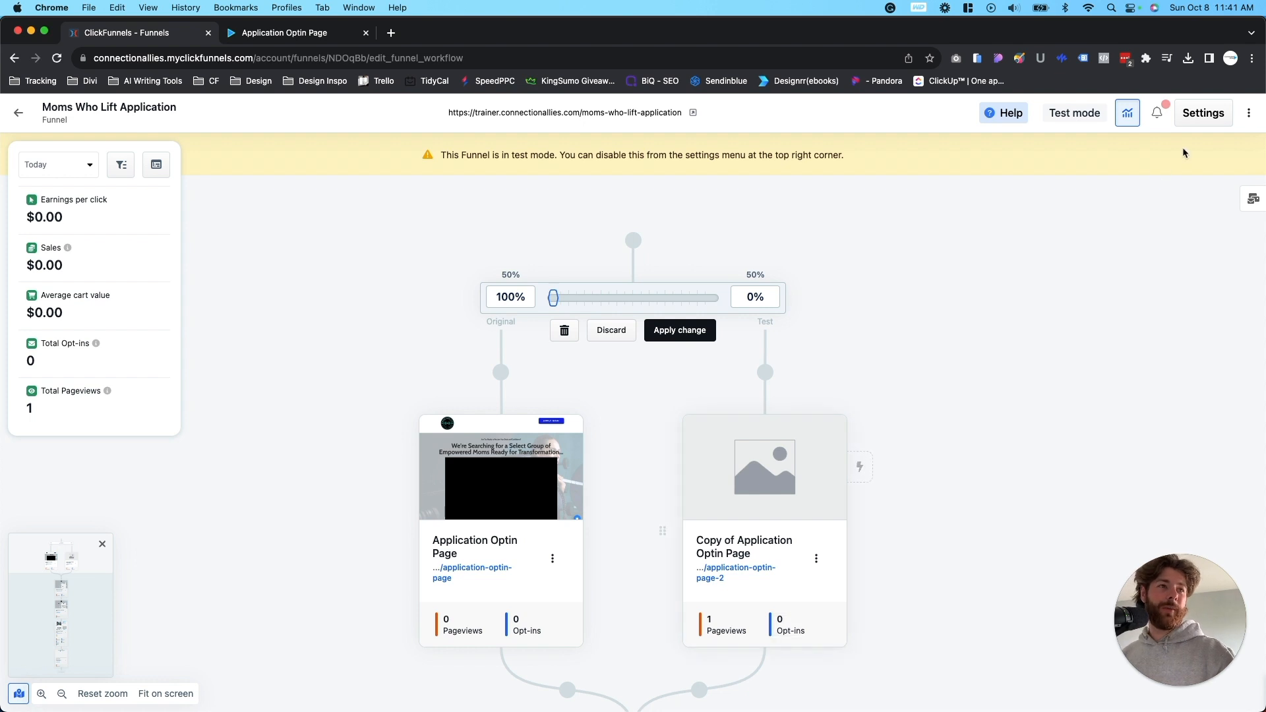
{"action": "mouse_move", "coordinate": [731, 493]}
{"action": "scroll", "coordinate": [927, 416], "scroll_direction": "down", "scroll_amount": 10}
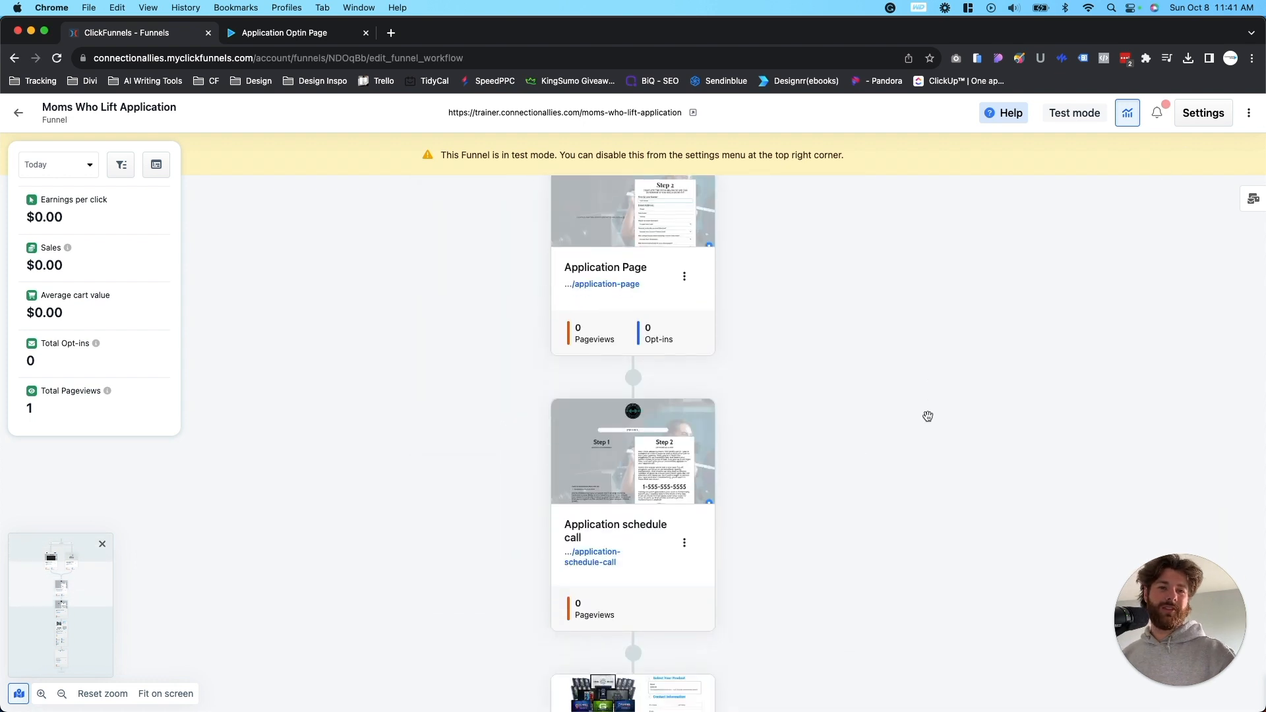
{"action": "scroll", "coordinate": [928, 416], "scroll_direction": "up", "scroll_amount": 10}
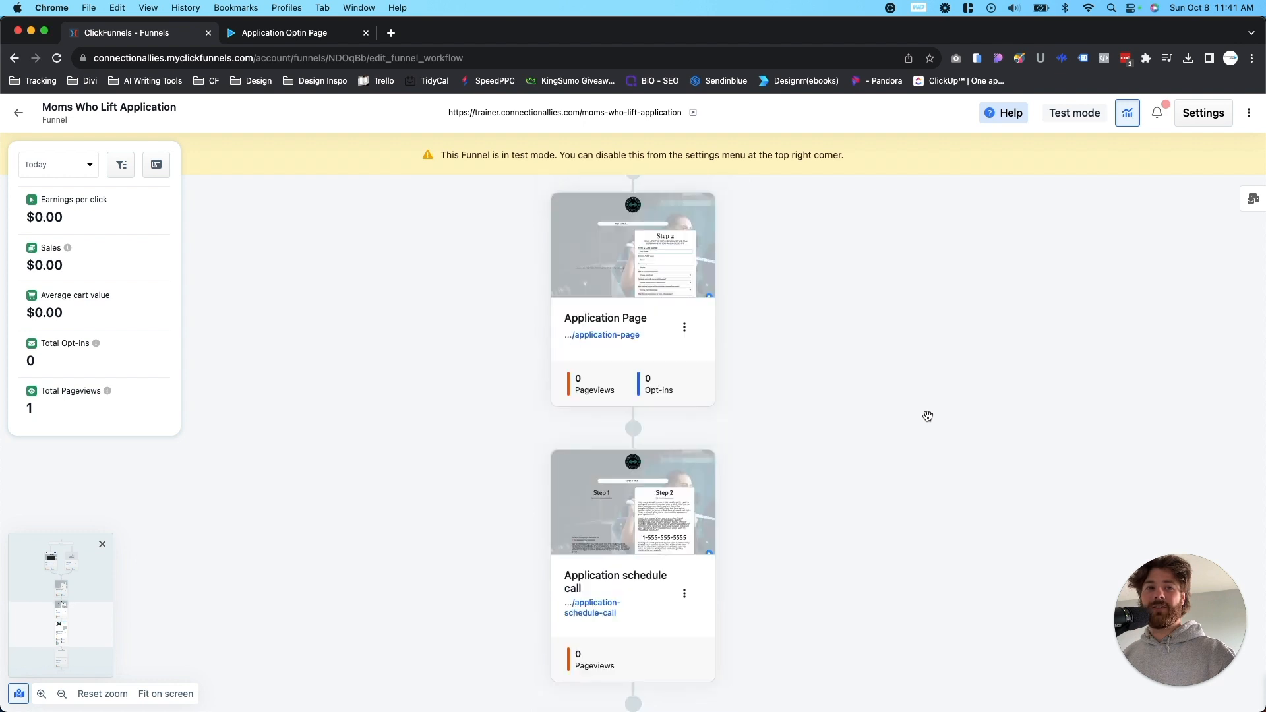
{"action": "scroll", "coordinate": [927, 416], "scroll_direction": "up", "scroll_amount": 4}
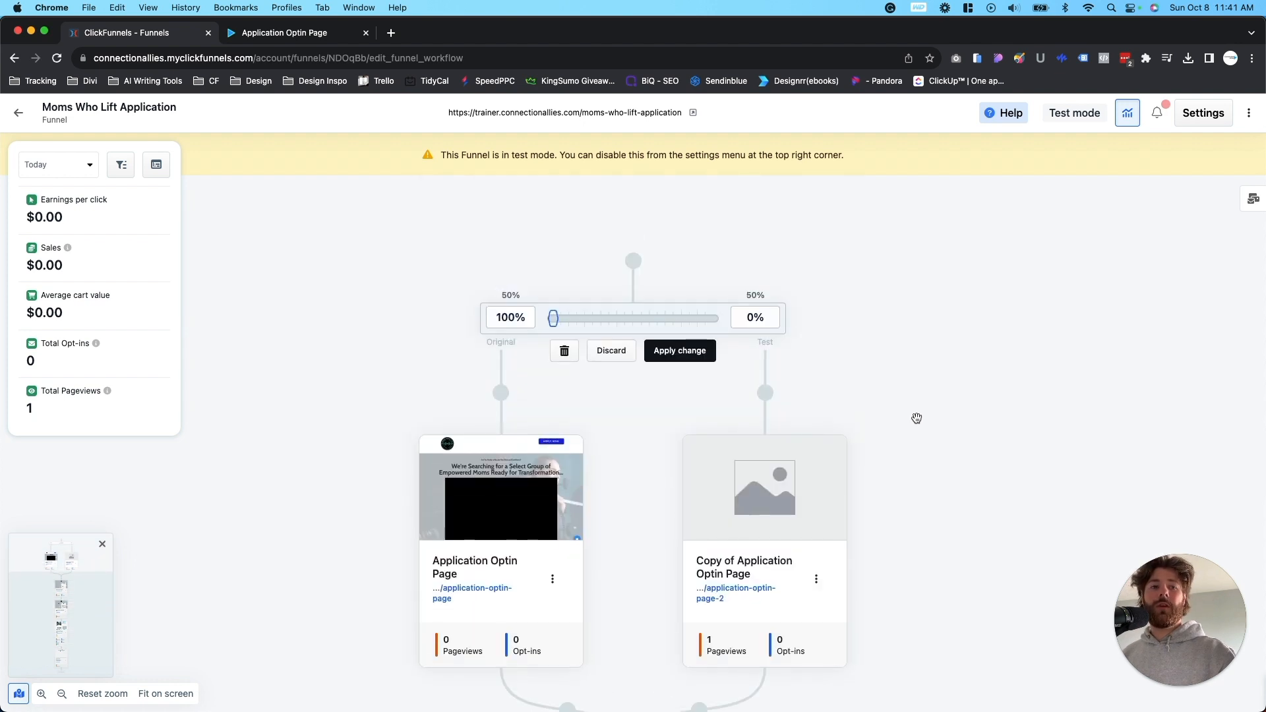
{"action": "scroll", "coordinate": [909, 286], "scroll_direction": "down", "scroll_amount": 1}
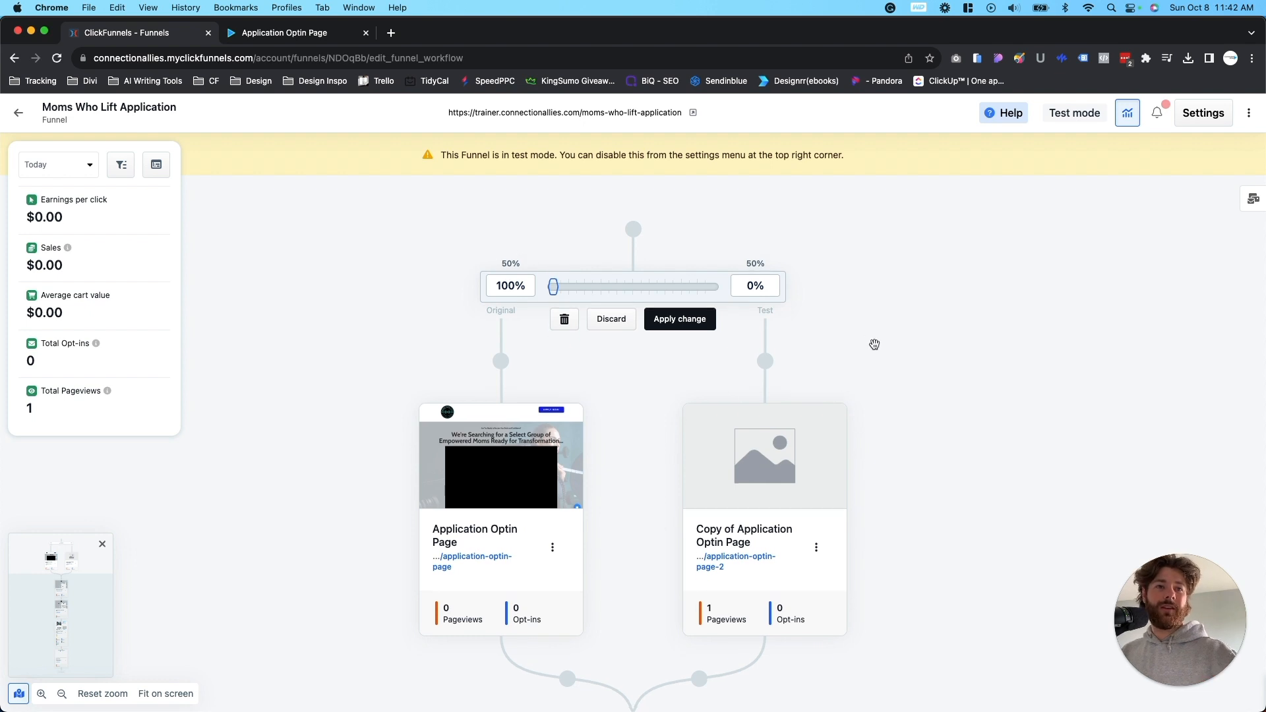
{"action": "scroll", "coordinate": [975, 404], "scroll_direction": "down", "scroll_amount": 2}
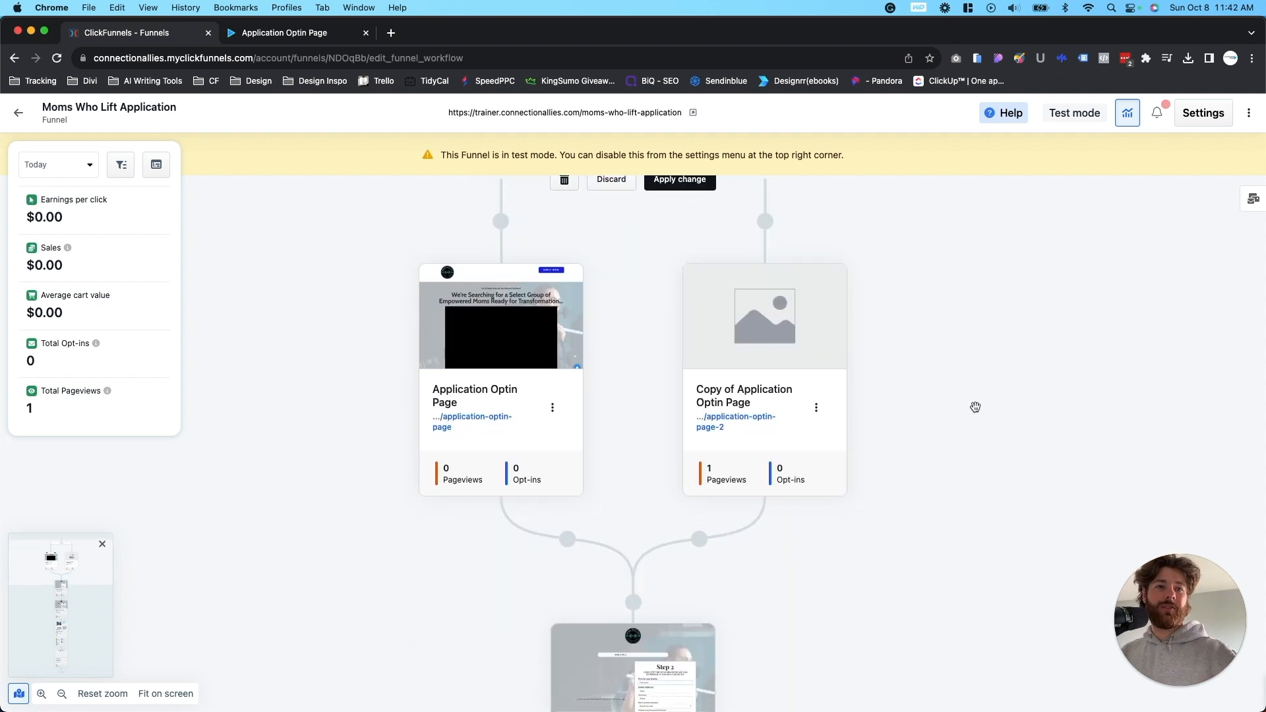
{"action": "left_click", "coordinate": [1122, 118]}
{"action": "scroll", "coordinate": [884, 438], "scroll_direction": "up", "scroll_amount": 3}
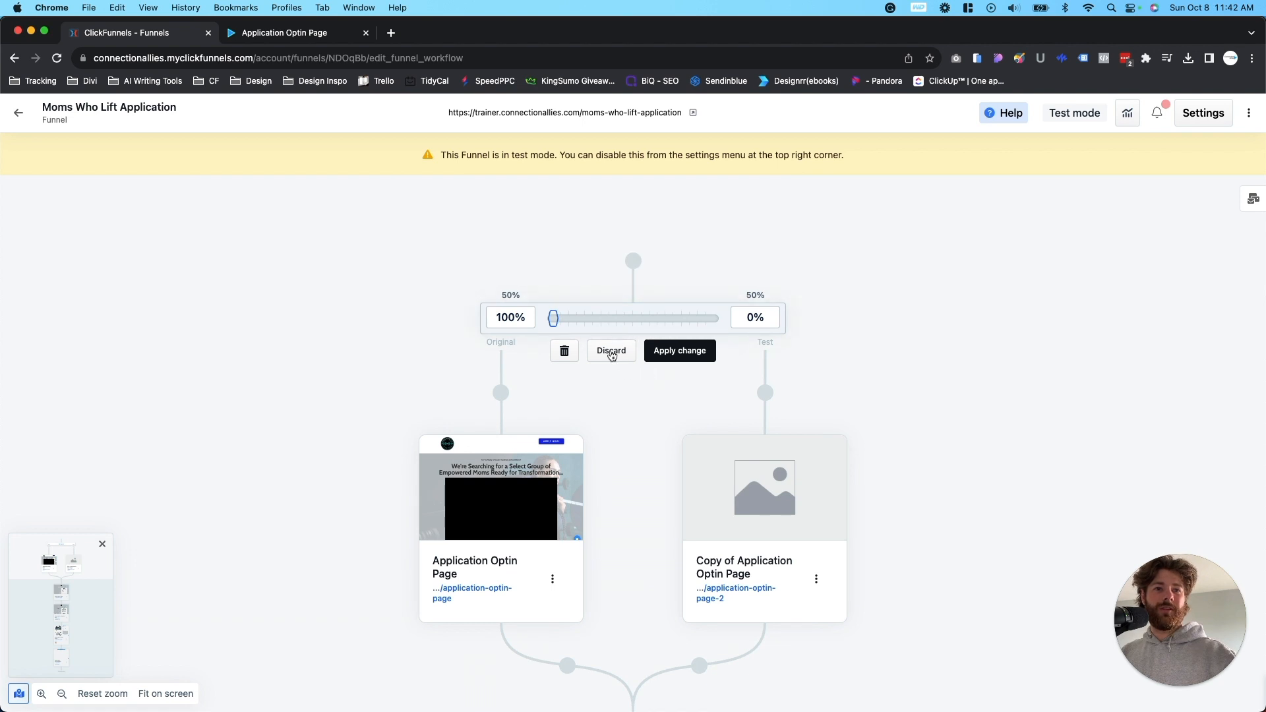
- Discard the pending traffic change, and examine the split test's path deletion choices with Right (Test) selected without removing anything
{"action": "left_click", "coordinate": [611, 353]}
{"action": "mouse_move", "coordinate": [780, 312]}
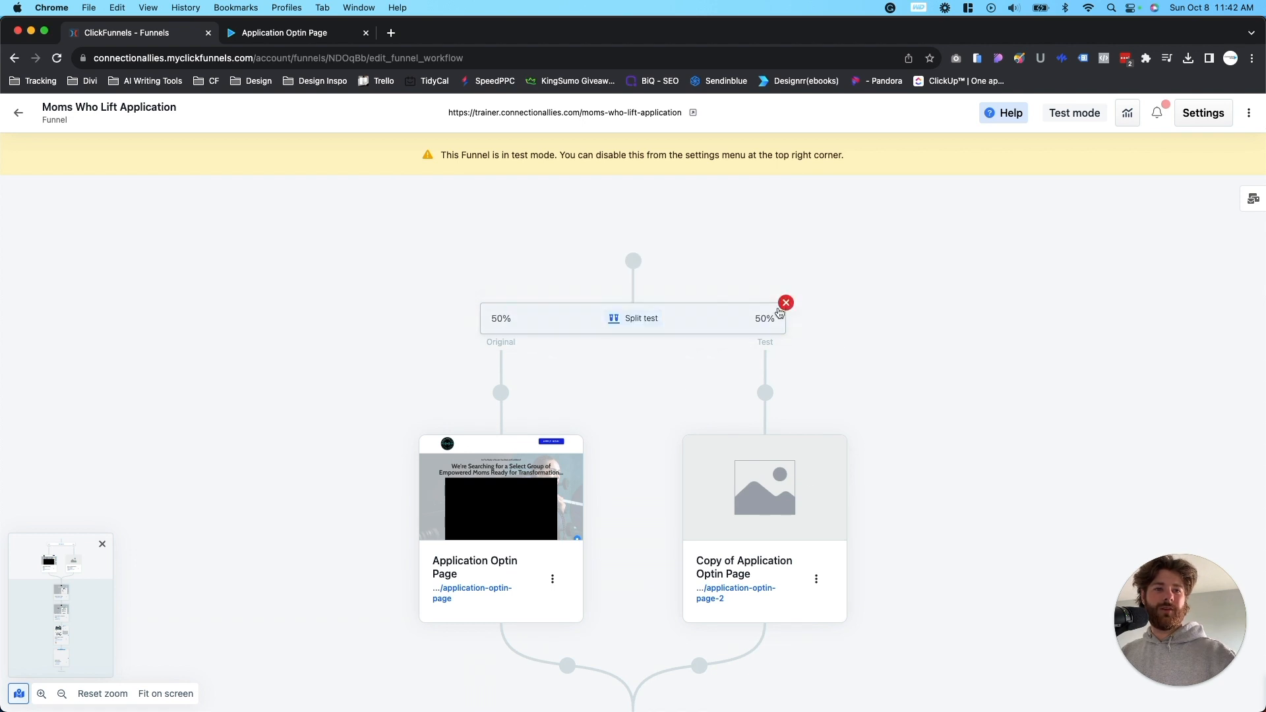
{"action": "left_click", "coordinate": [786, 302]}
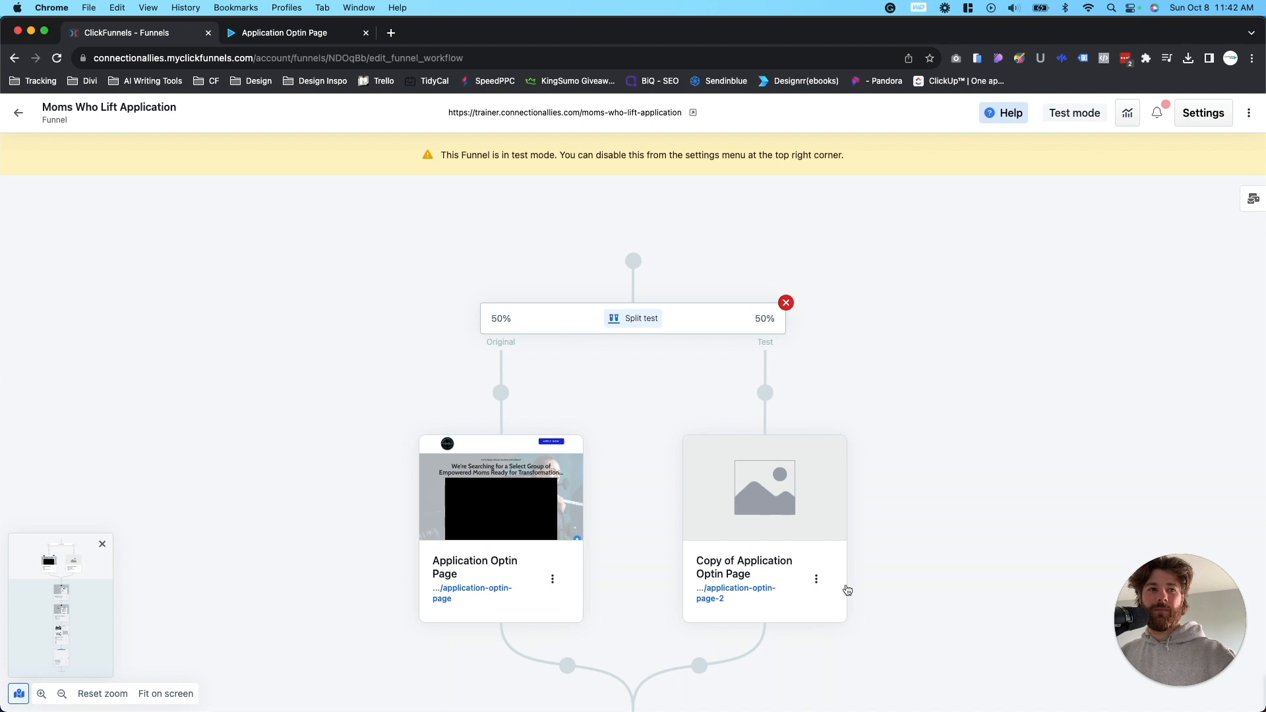
{"action": "left_click", "coordinate": [768, 426]}
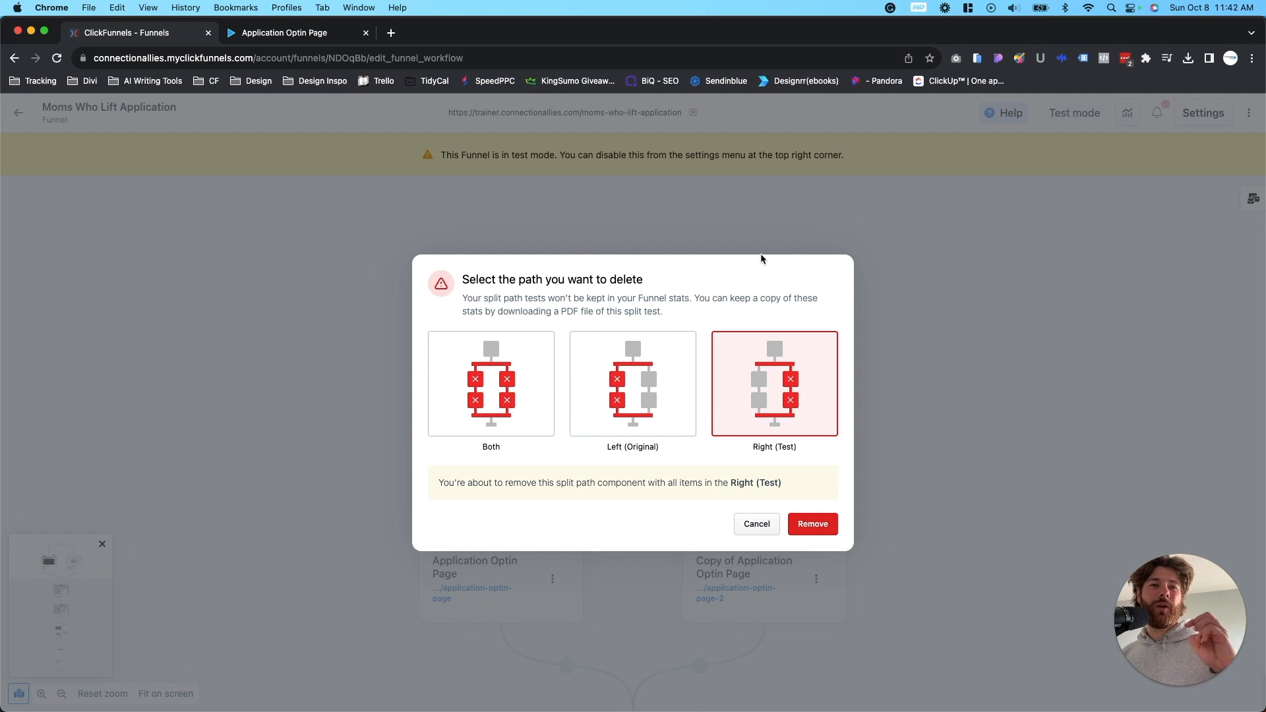
{"action": "left_click", "coordinate": [739, 529]}
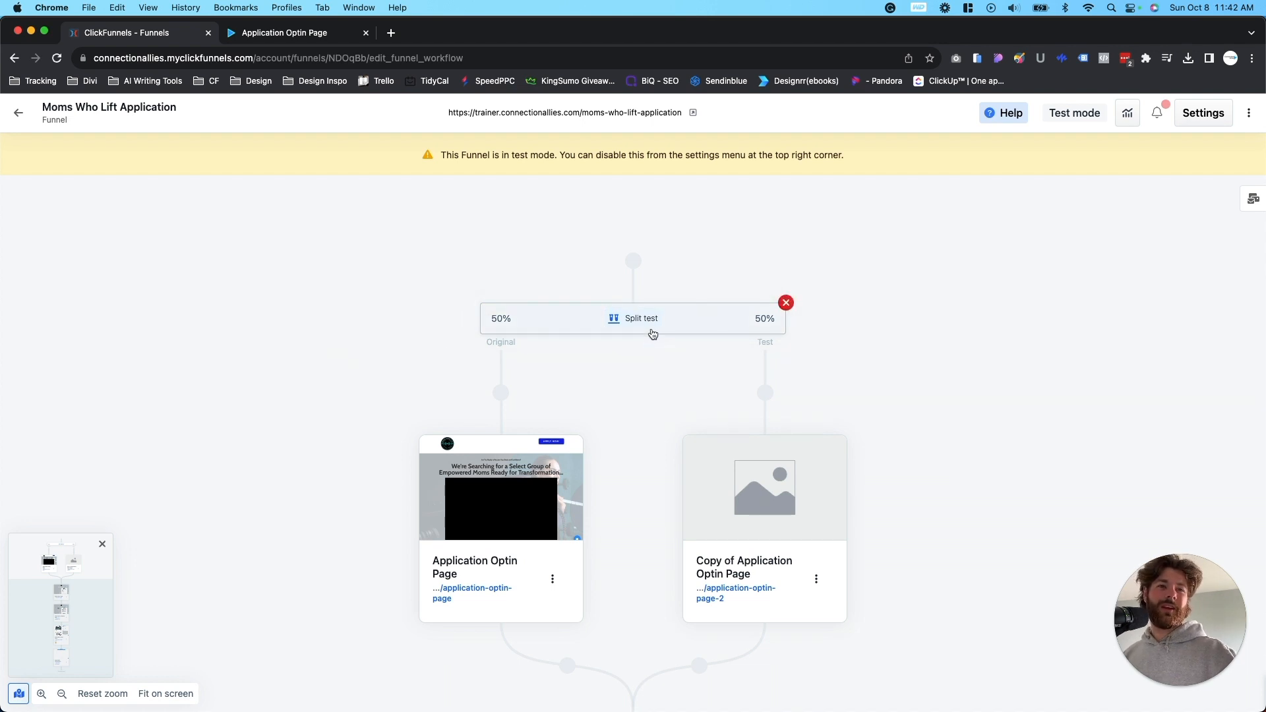
- Remove the split test together with its Right (Test) path, keeping the original Application Optin Page
{"action": "left_click", "coordinate": [786, 303]}
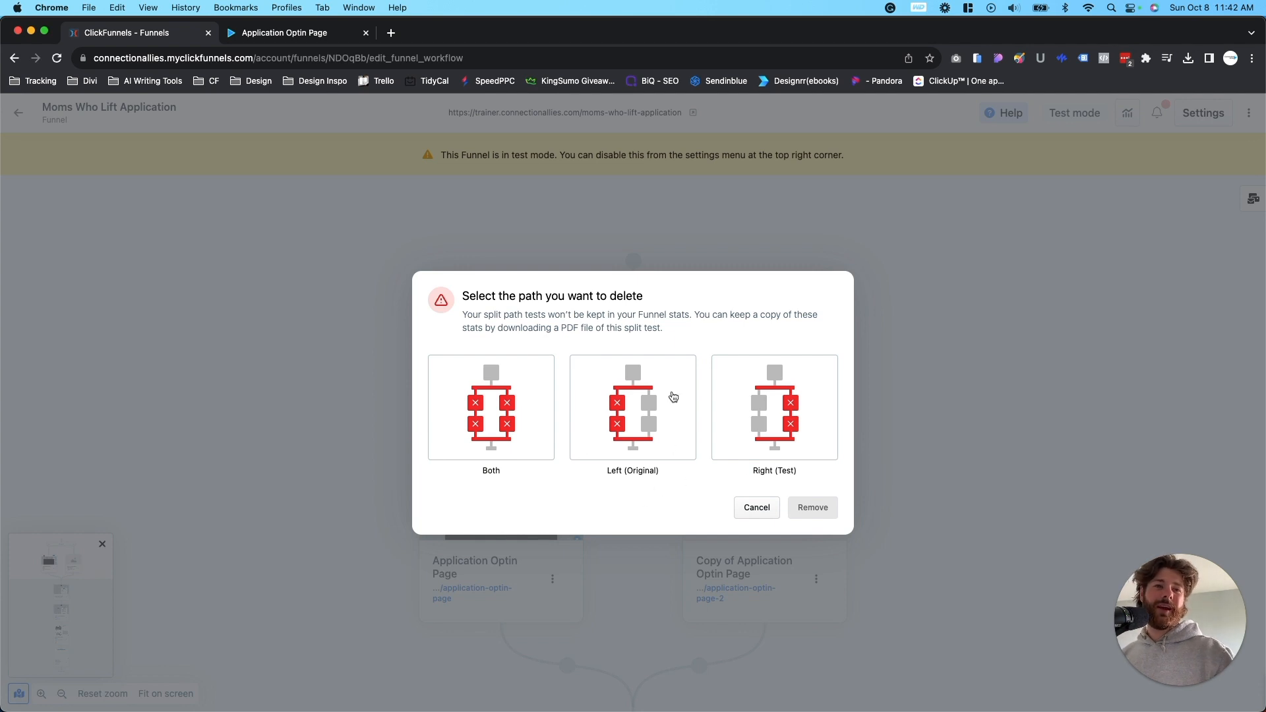
{"action": "left_click", "coordinate": [830, 416]}
{"action": "left_click", "coordinate": [813, 522]}
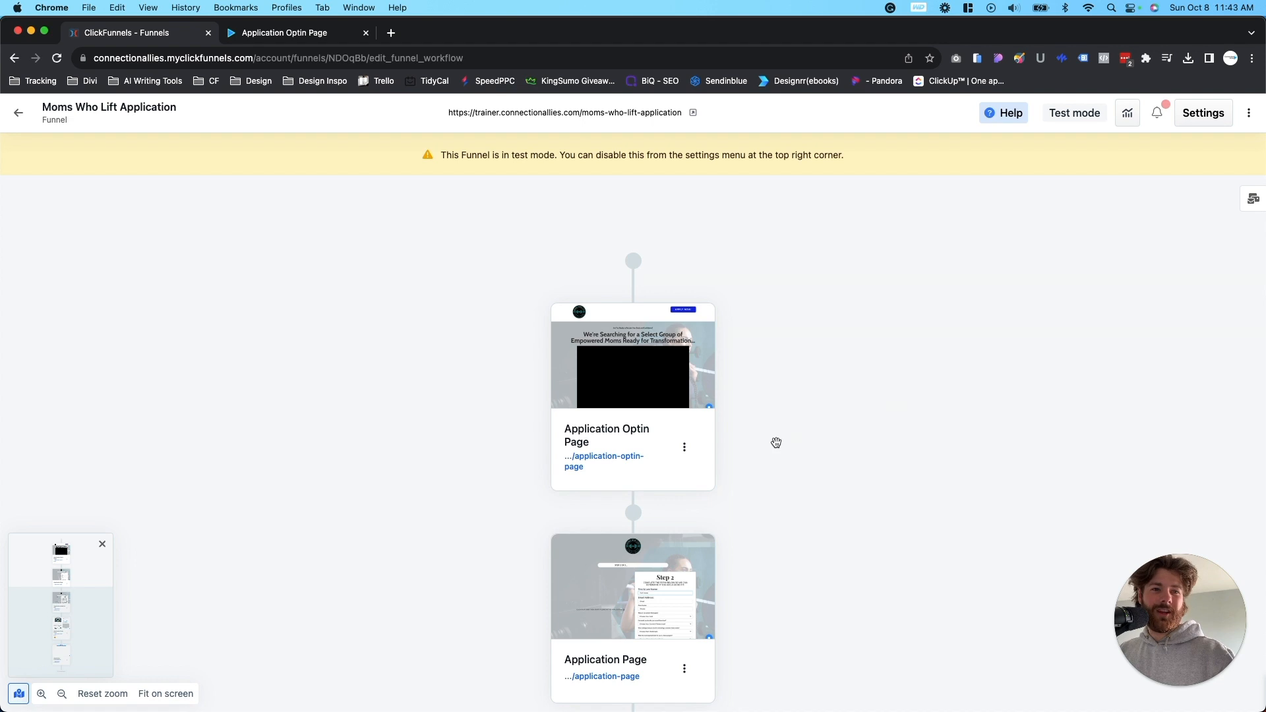
- Check the Application Optin Page's options, and insert a Split test step at the start of the funnel above that page
{"action": "left_click", "coordinate": [684, 448]}
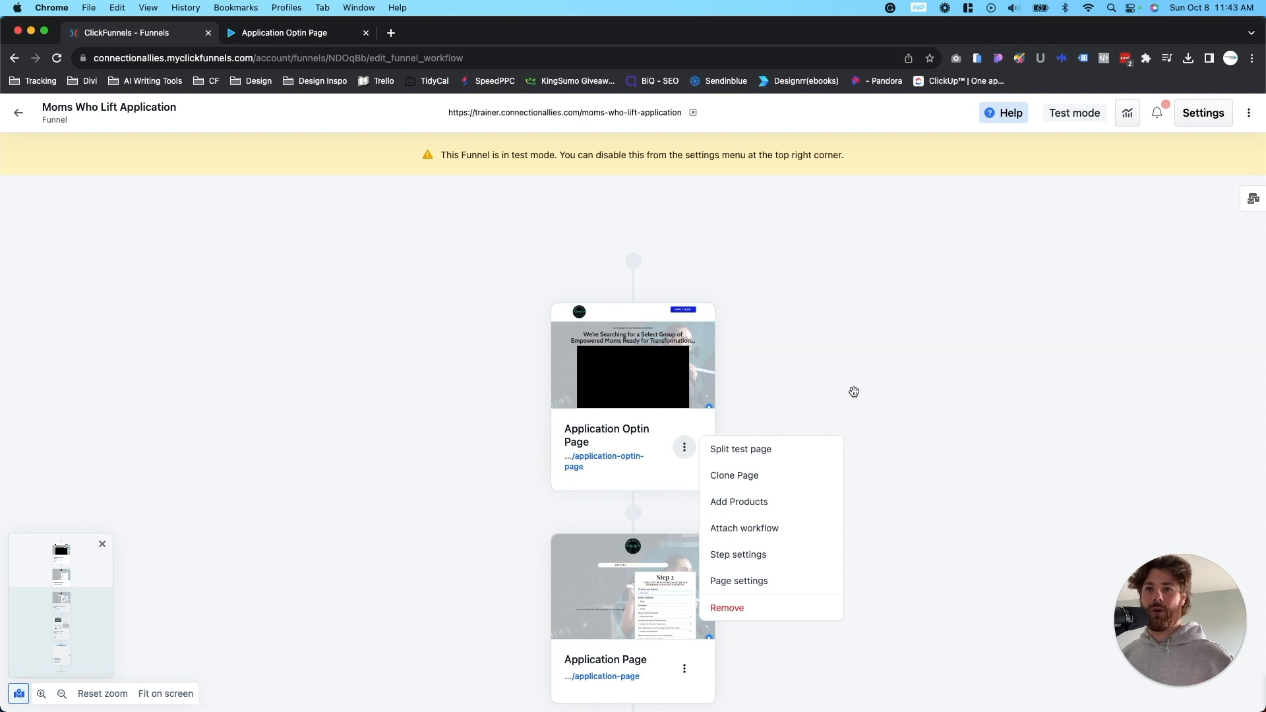
{"action": "left_click", "coordinate": [917, 375]}
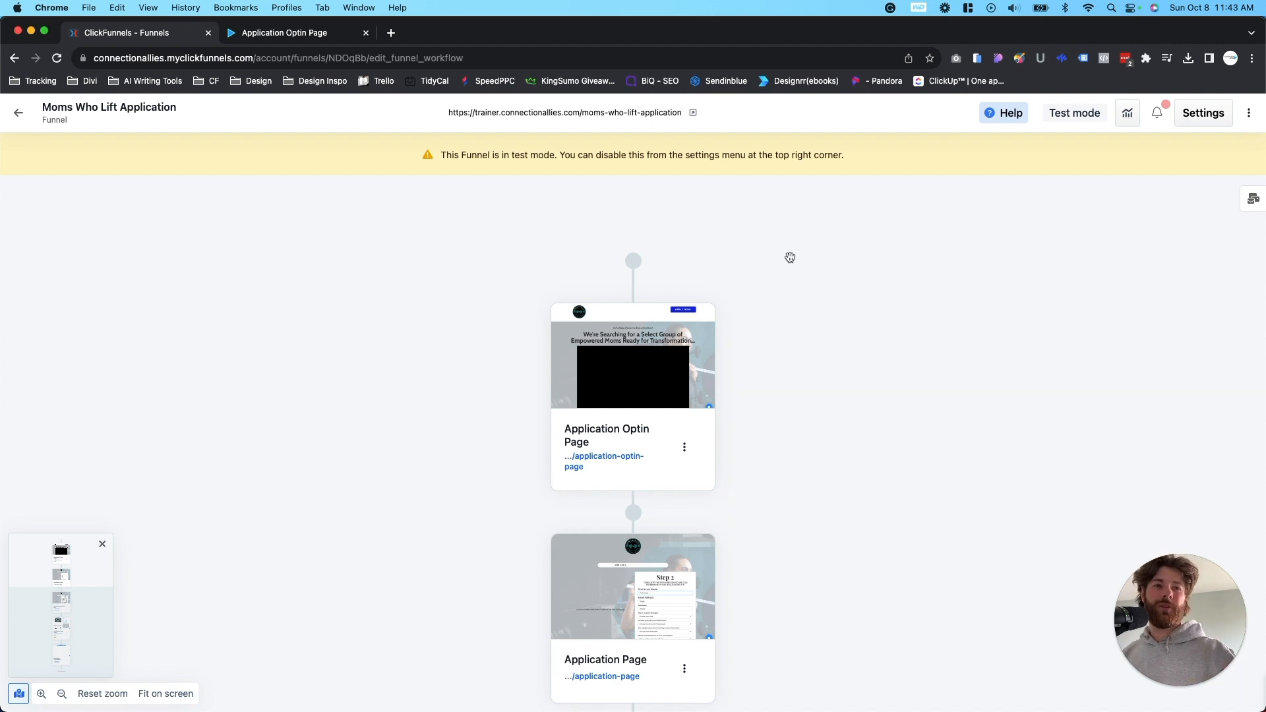
{"action": "left_click", "coordinate": [636, 268]}
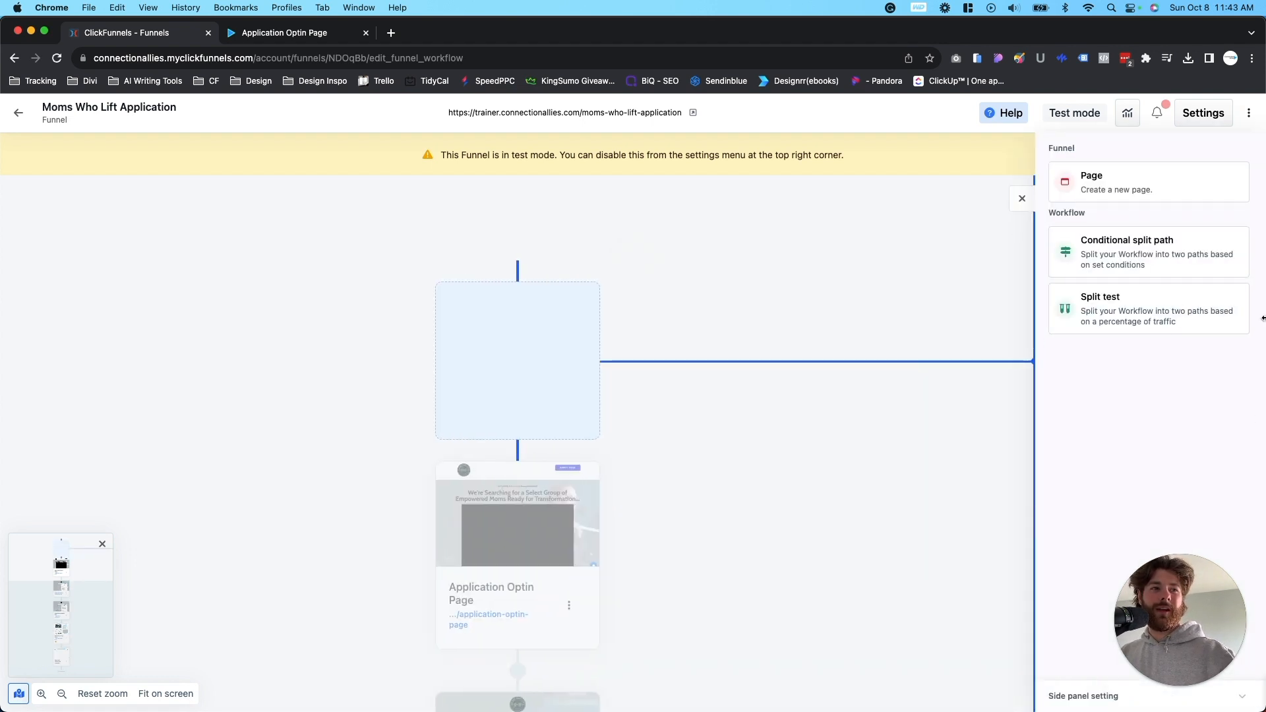
{"action": "left_click", "coordinate": [1137, 322]}
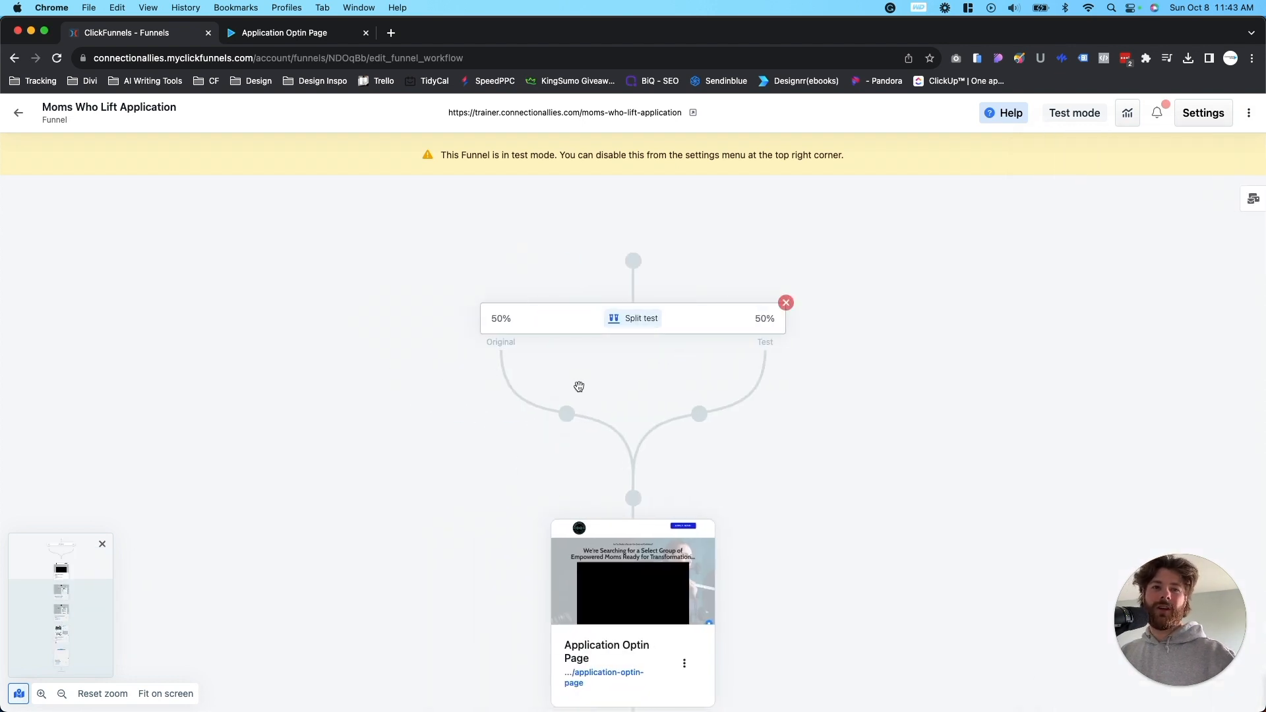
{"action": "mouse_move", "coordinate": [700, 423]}
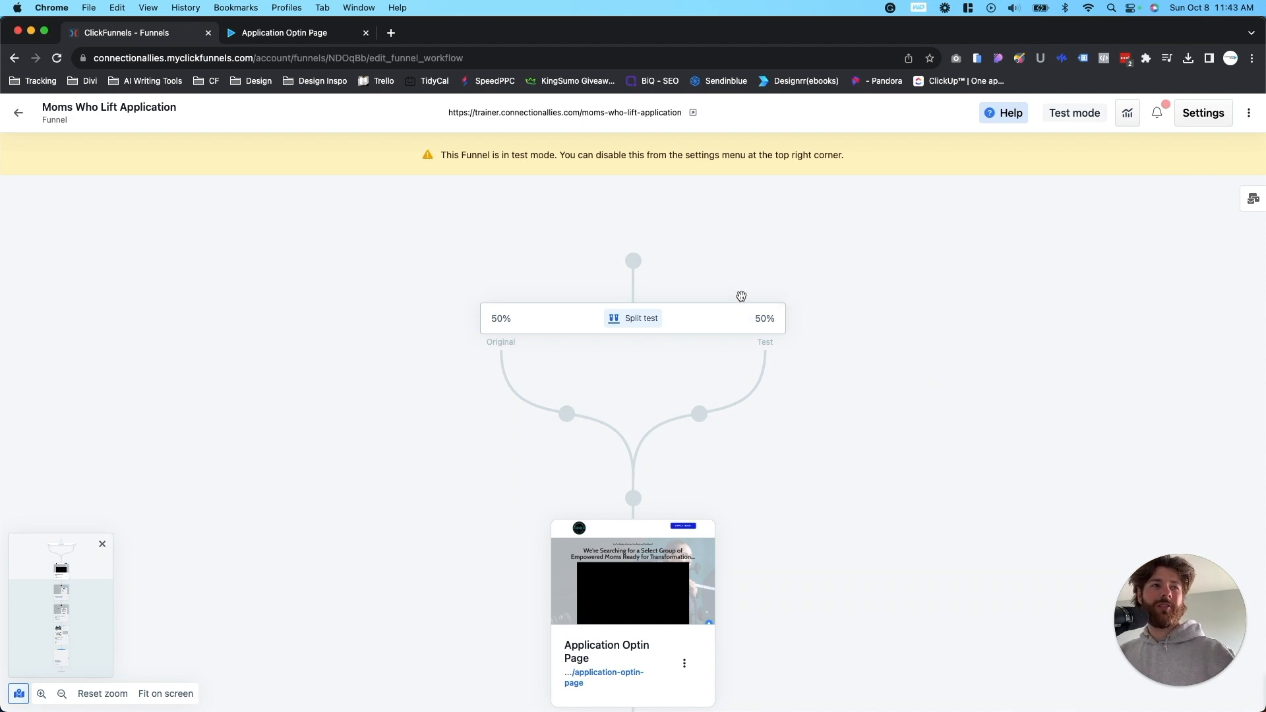
- Look at the step types available at the start of the funnel and review the pages from Application Optin Page to Application Order Form
{"action": "left_click", "coordinate": [633, 262]}
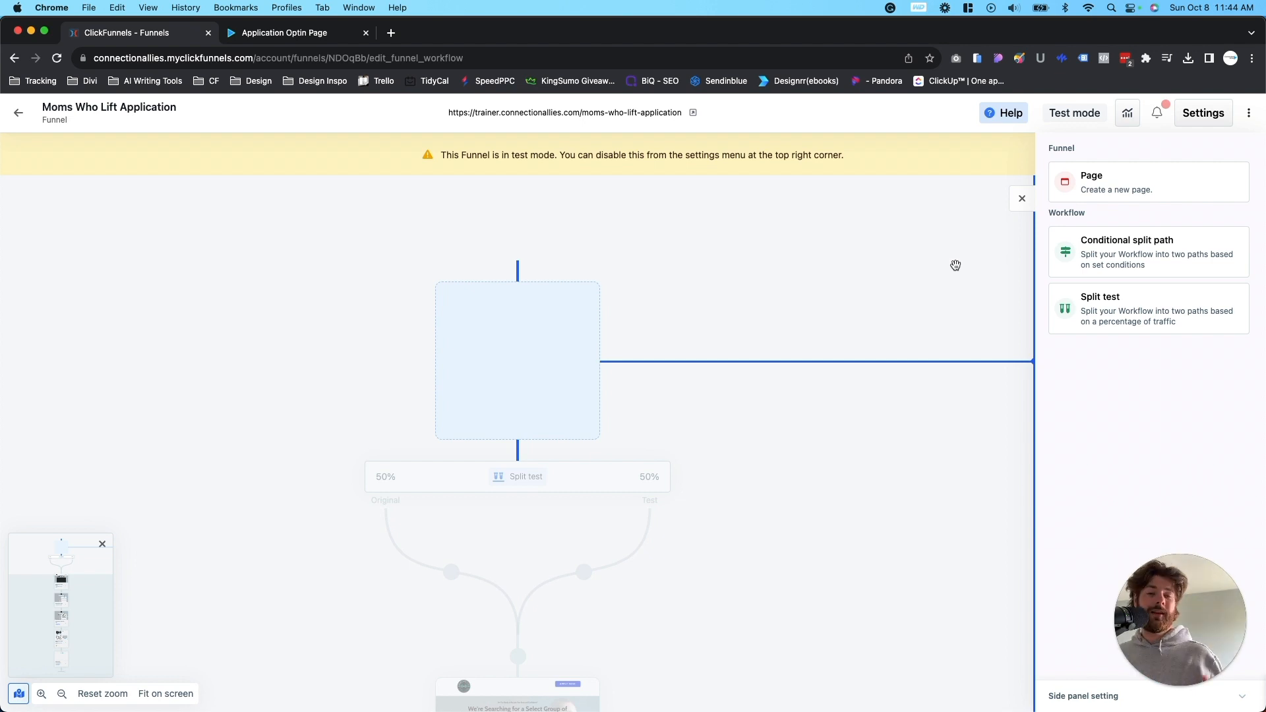
{"action": "scroll", "coordinate": [913, 461], "scroll_direction": "down", "scroll_amount": 5}
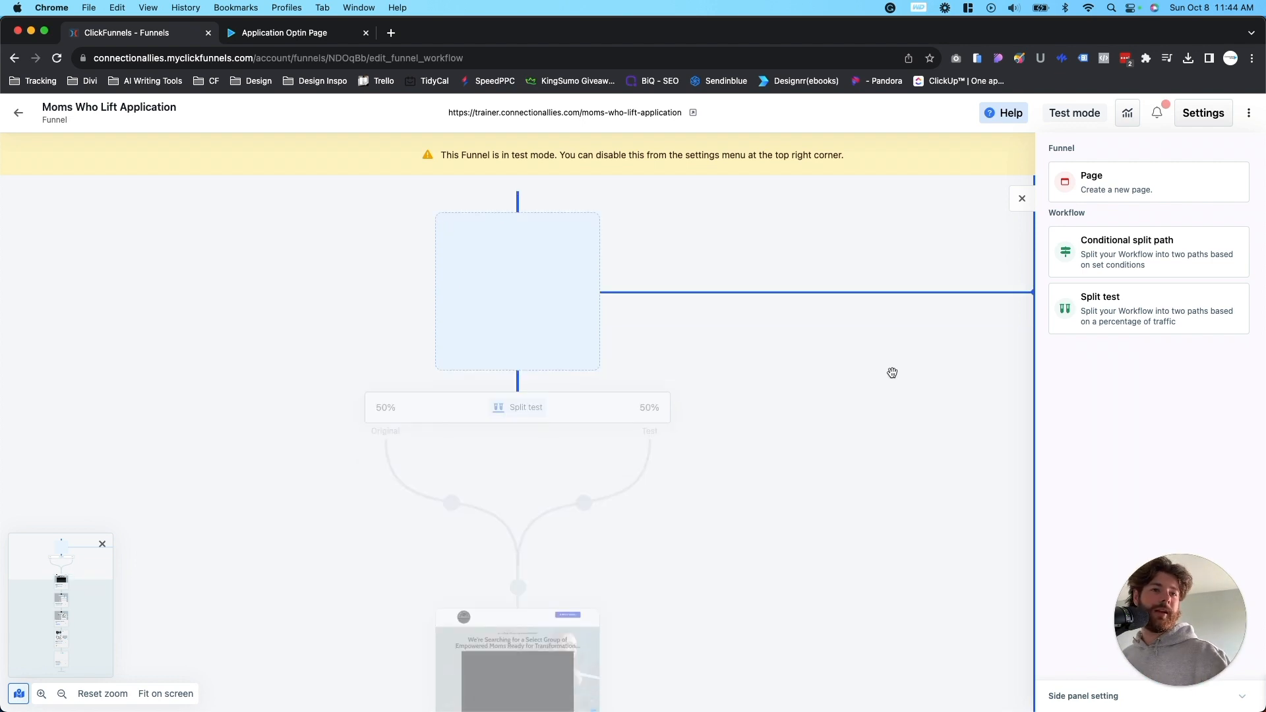
{"action": "scroll", "coordinate": [887, 391], "scroll_direction": "down", "scroll_amount": 5}
{"action": "scroll", "coordinate": [709, 393], "scroll_direction": "up", "scroll_amount": 4}
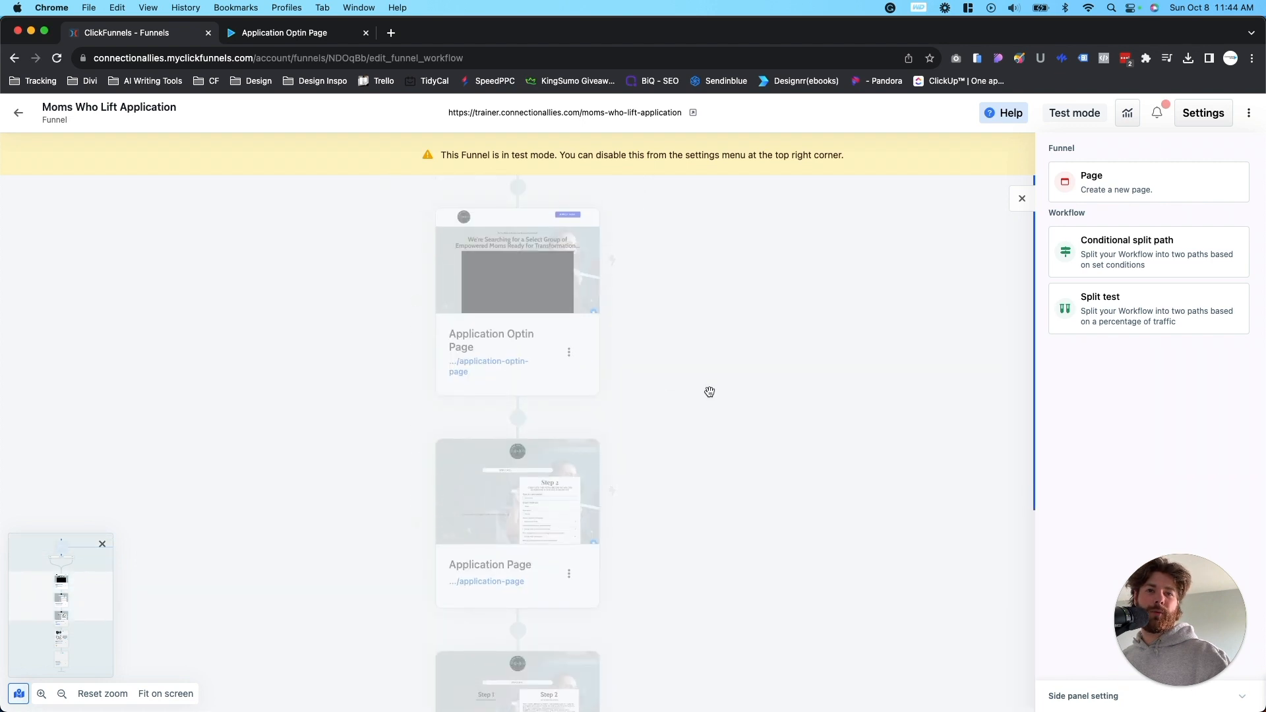
{"action": "scroll", "coordinate": [709, 392], "scroll_direction": "down", "scroll_amount": 3}
{"action": "scroll", "coordinate": [709, 393], "scroll_direction": "down", "scroll_amount": 6}
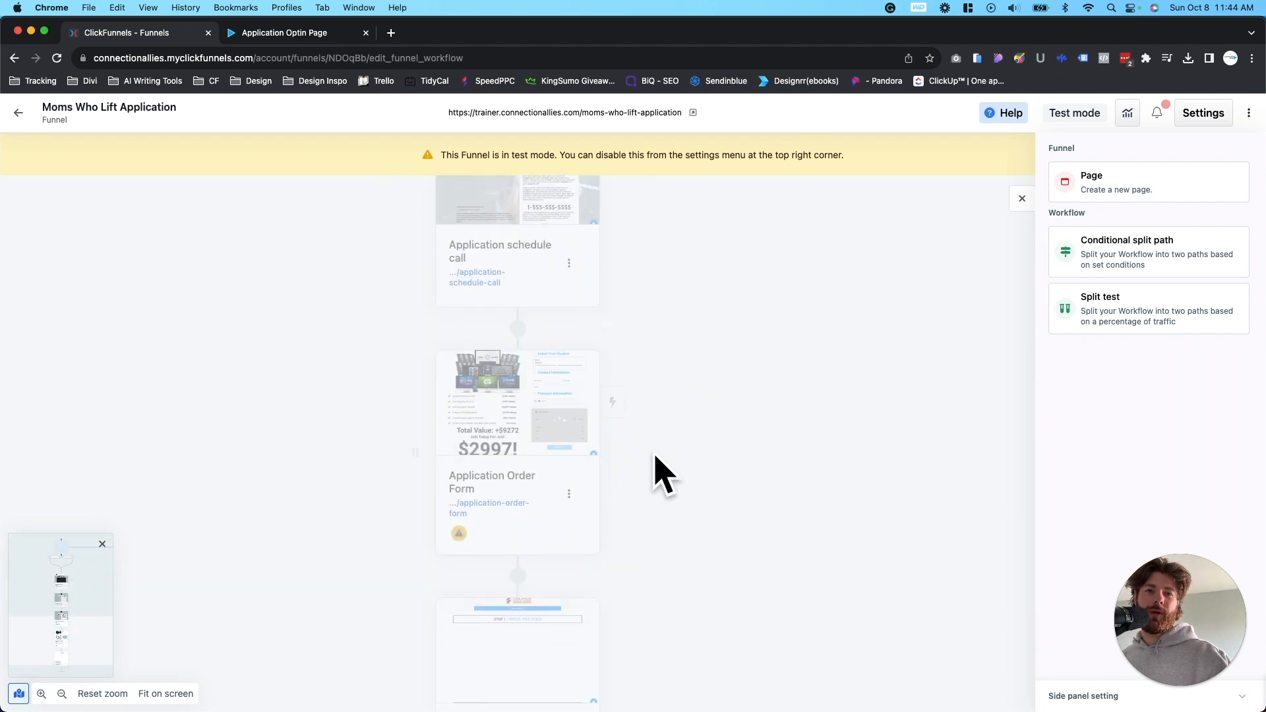
{"action": "scroll", "coordinate": [656, 461], "scroll_direction": "up", "scroll_amount": 5}
{"action": "scroll", "coordinate": [652, 453], "scroll_direction": "up", "scroll_amount": 3}
{"action": "scroll", "coordinate": [653, 453], "scroll_direction": "down", "scroll_amount": 4}
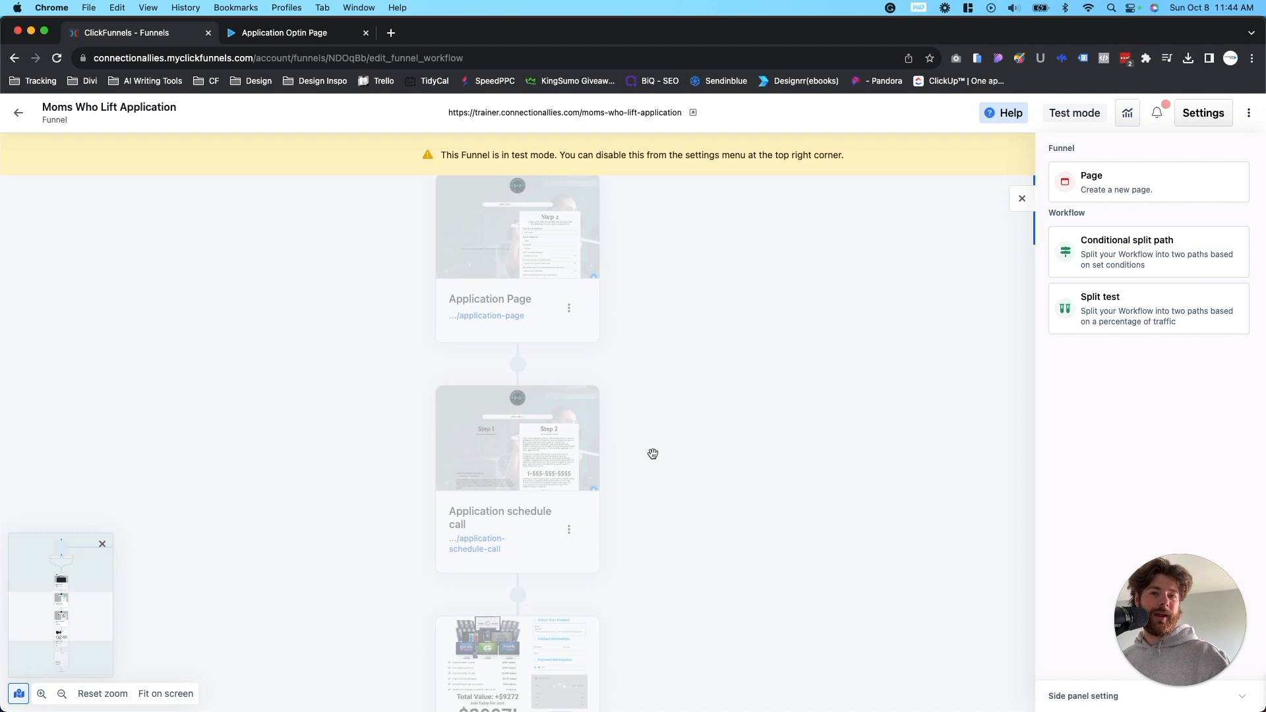
{"action": "scroll", "coordinate": [596, 500], "scroll_direction": "down", "scroll_amount": 2}
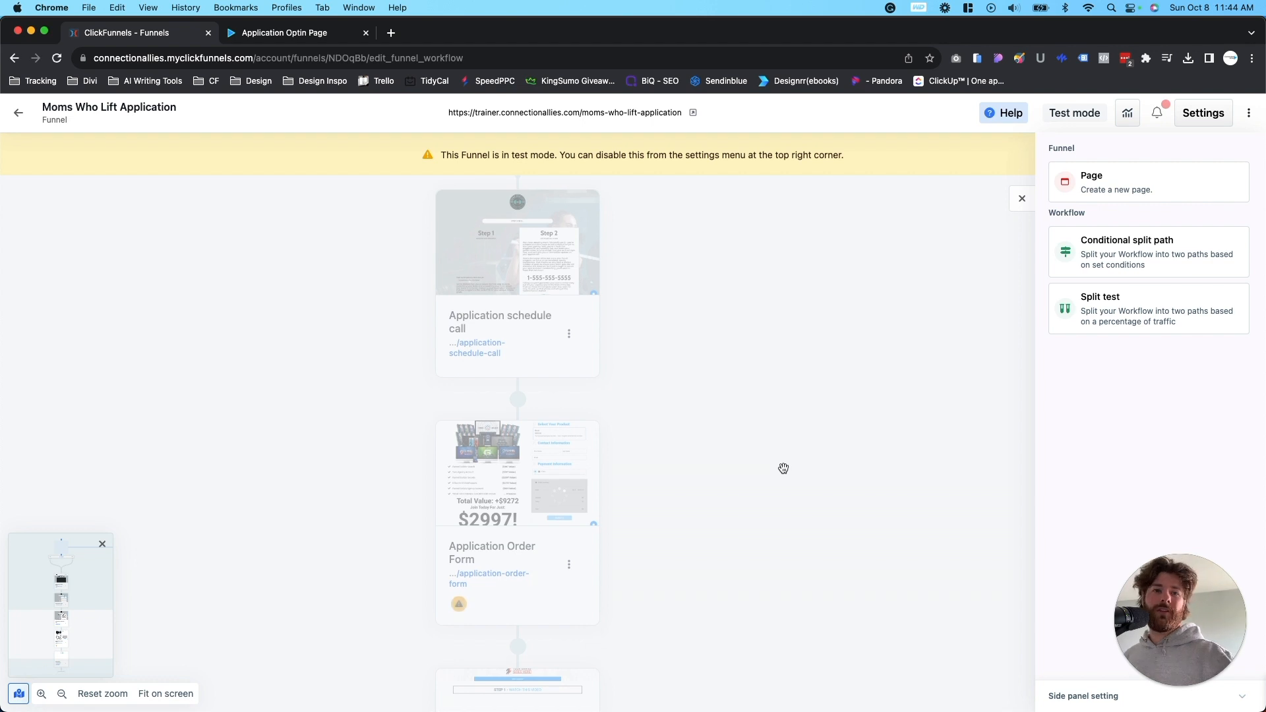
{"action": "scroll", "coordinate": [847, 382], "scroll_direction": "down", "scroll_amount": 1}
{"action": "left_click", "coordinate": [1023, 198]}
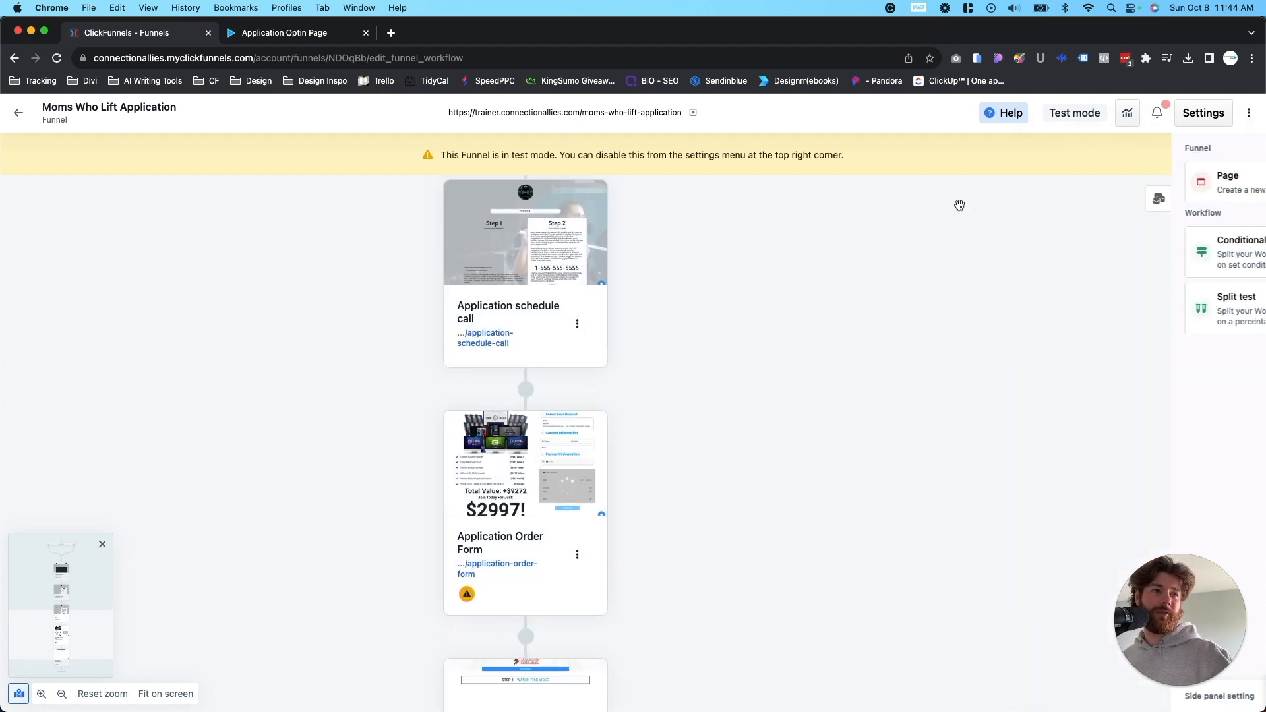
- Insert a Conditional split path between the Application Order Form and Application Confirmation pages
{"action": "scroll", "coordinate": [725, 527], "scroll_direction": "down", "scroll_amount": 5}
{"action": "left_click", "coordinate": [633, 462]}
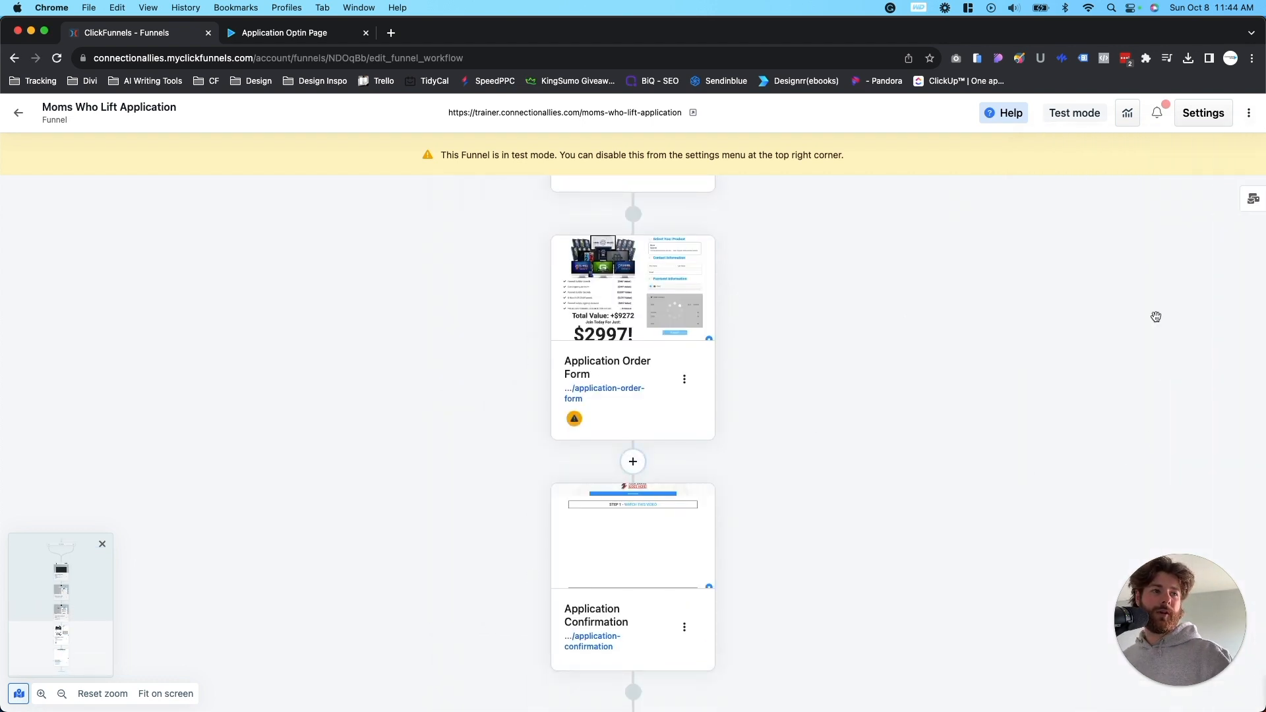
{"action": "left_click", "coordinate": [1114, 253]}
{"action": "scroll", "coordinate": [748, 567], "scroll_direction": "down", "scroll_amount": 2}
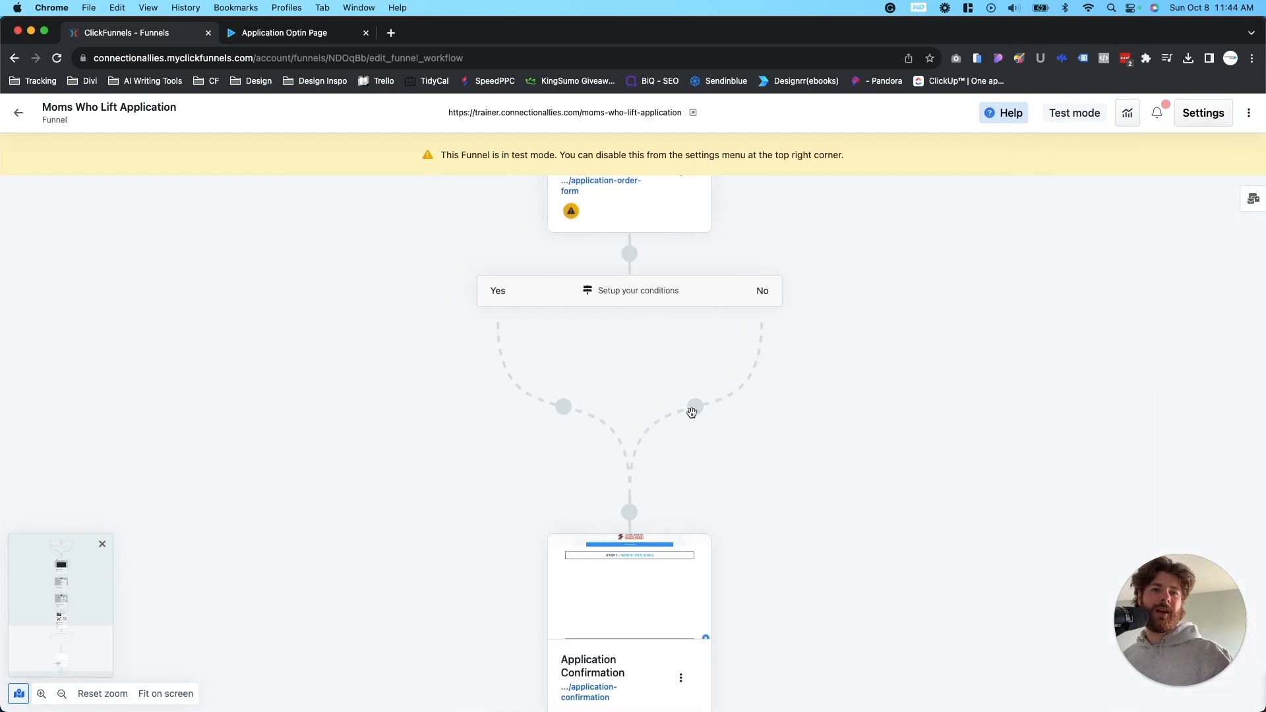
- Examine the conditional split's filter settings with the Email Address "is set" condition, and close them without submitting
{"action": "left_click", "coordinate": [629, 304]}
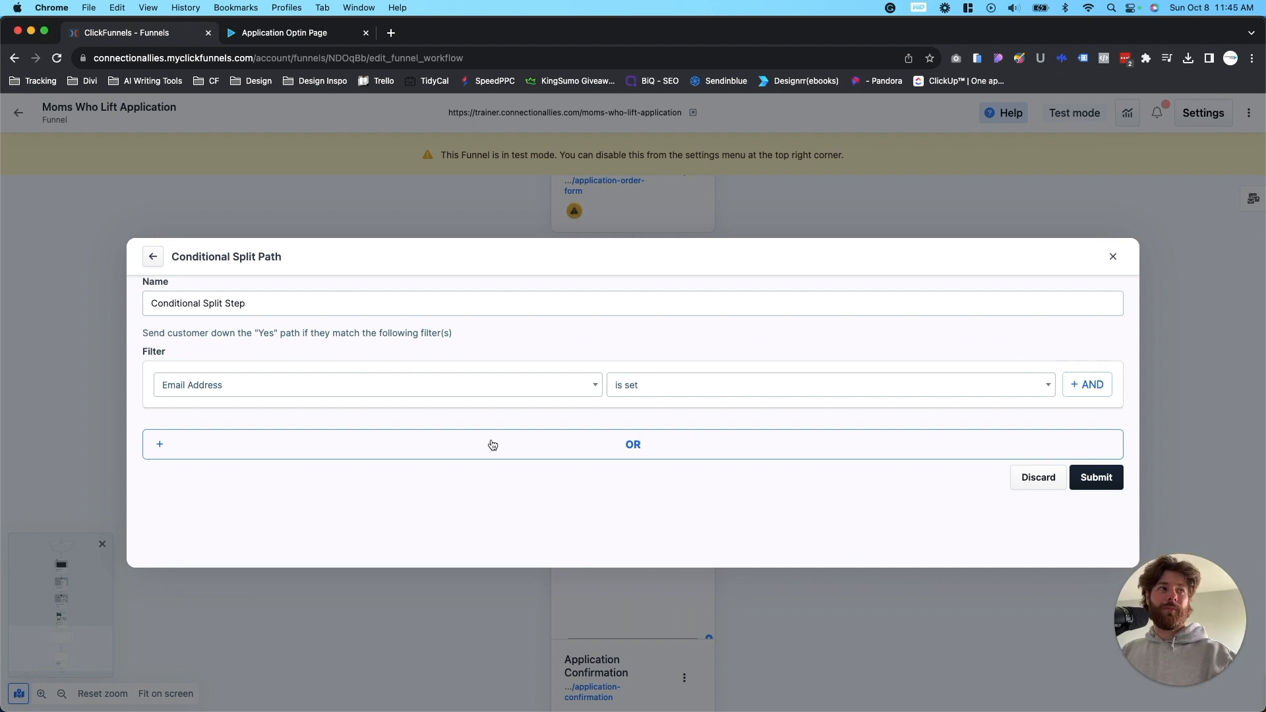
{"action": "left_click", "coordinate": [1114, 257]}
- Open the choice of step types for the position between the Application Page and Application schedule call pages
{"action": "scroll", "coordinate": [813, 362], "scroll_direction": "up", "scroll_amount": 2}
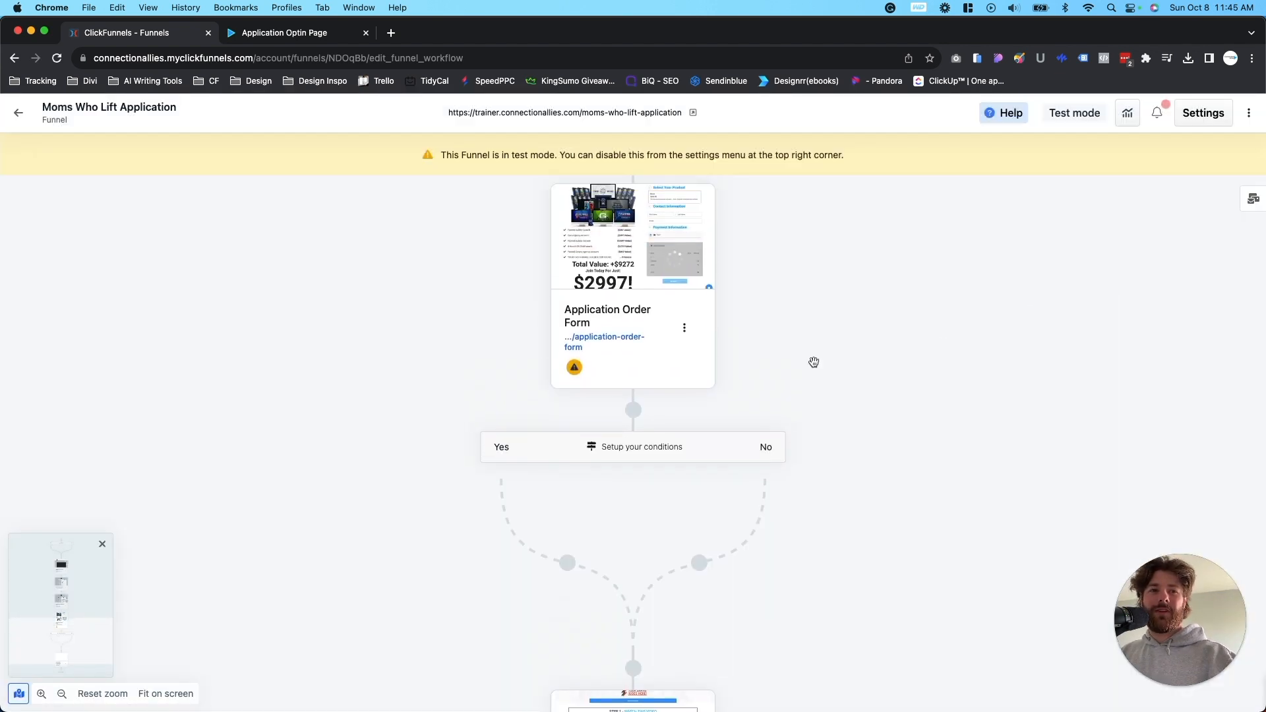
{"action": "scroll", "coordinate": [814, 362], "scroll_direction": "up", "scroll_amount": 5}
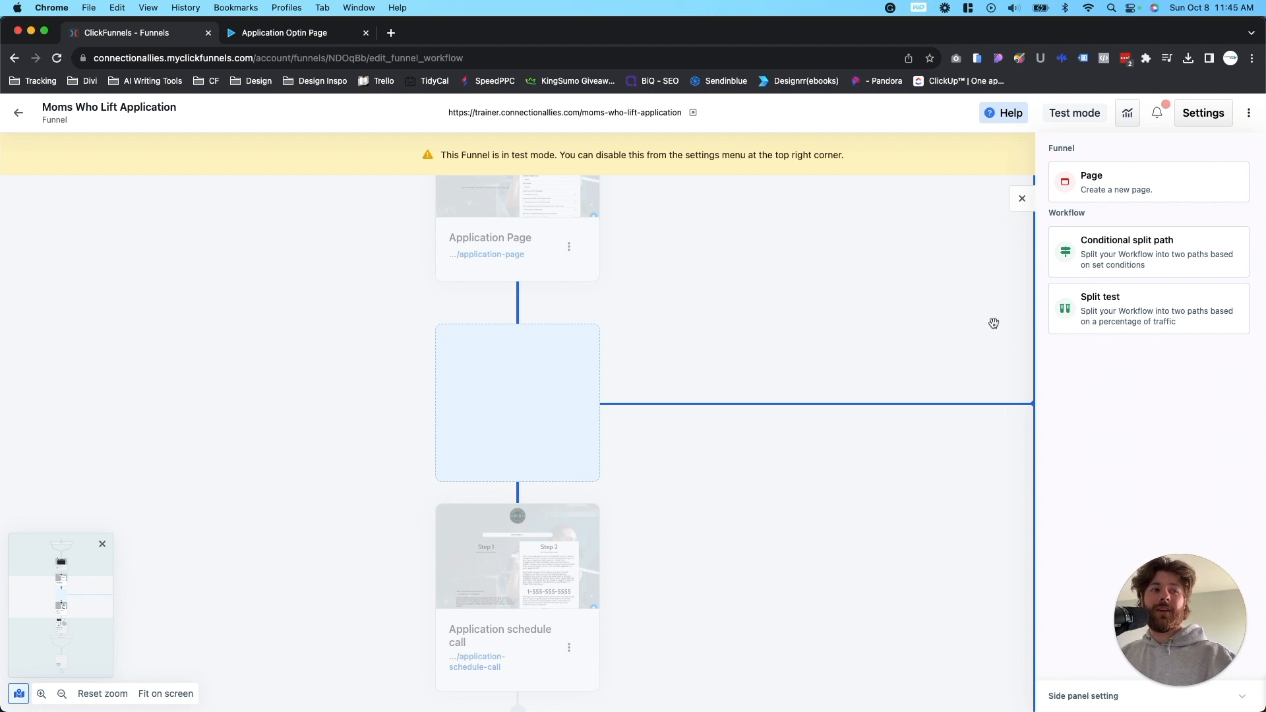
{"action": "scroll", "coordinate": [832, 340], "scroll_direction": "up", "scroll_amount": 10}
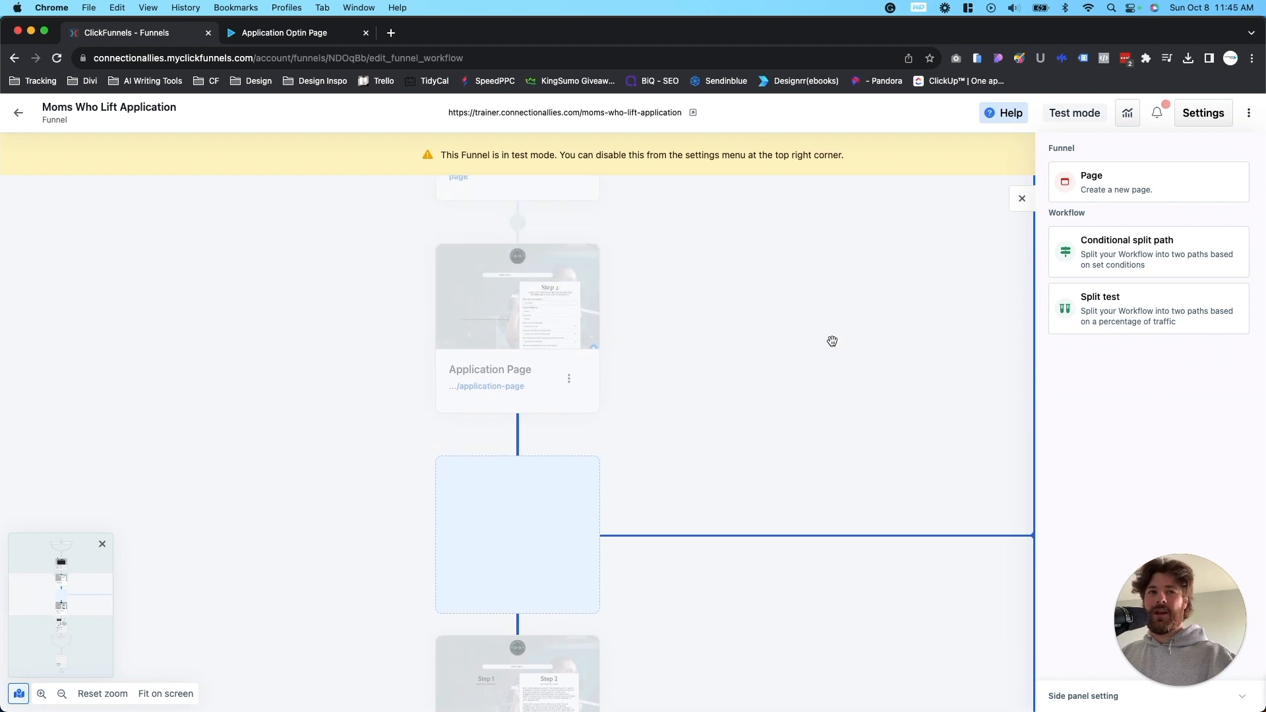